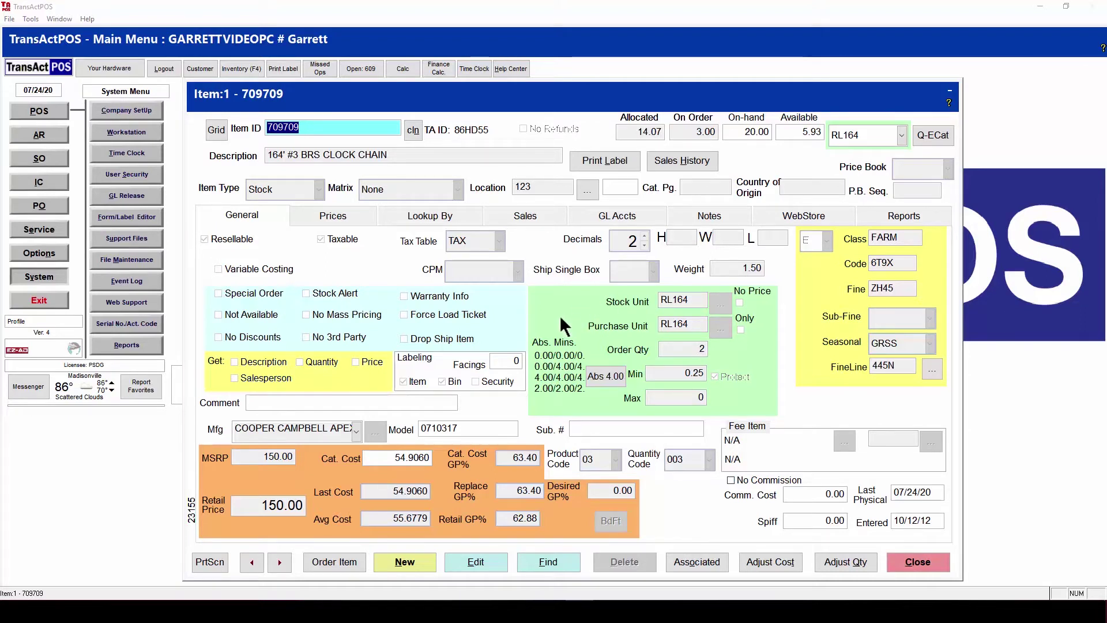
Step: Open the properties of the existing FT1 quantity break price for the clock chain item
click(328, 215)
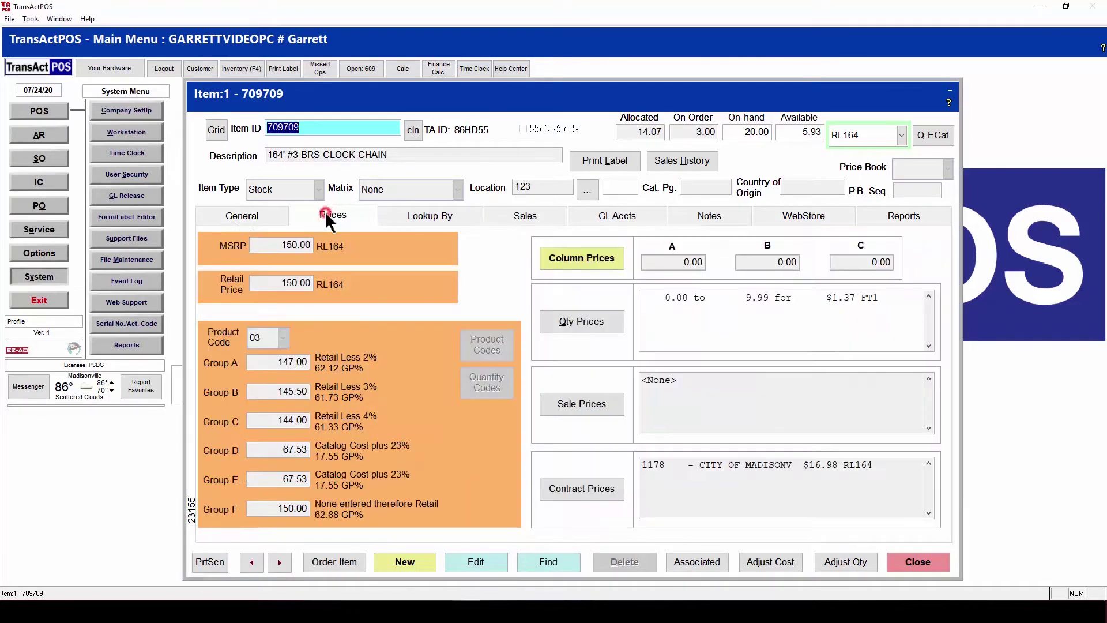
click(579, 323)
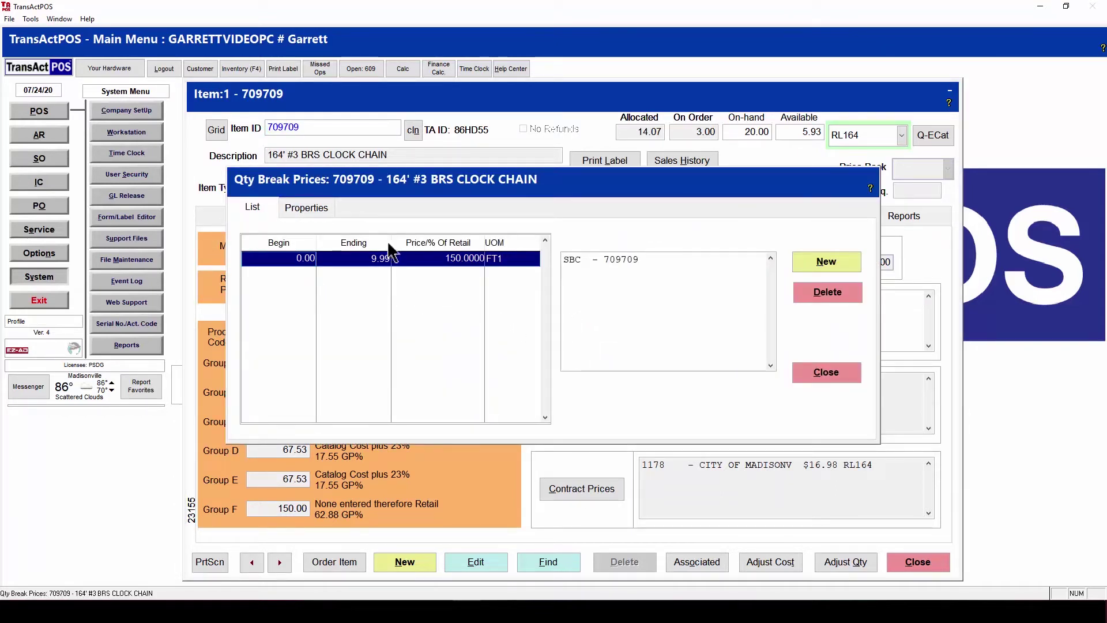
click(311, 208)
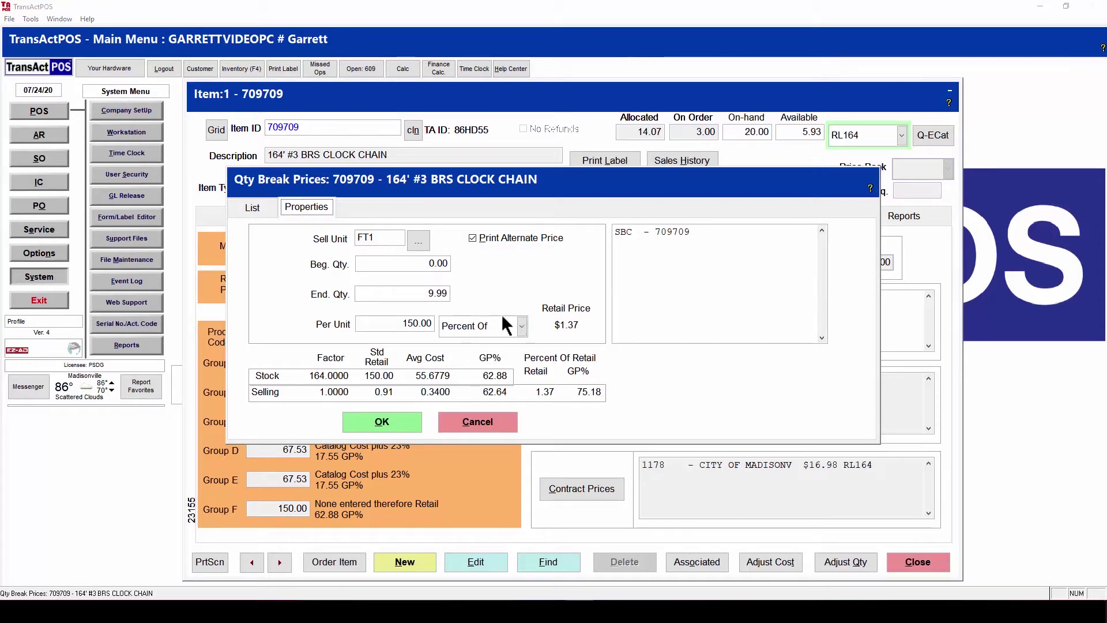
Step: Set the FT1 quantity break's per-unit price to 1.50 in Dollars
click(521, 326)
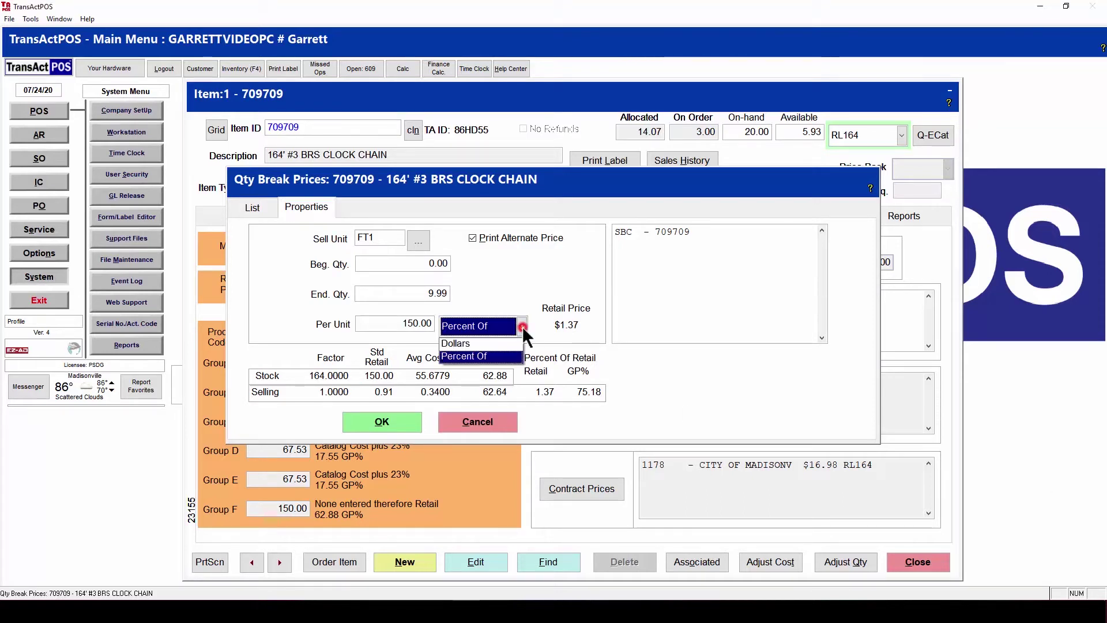
click(490, 344)
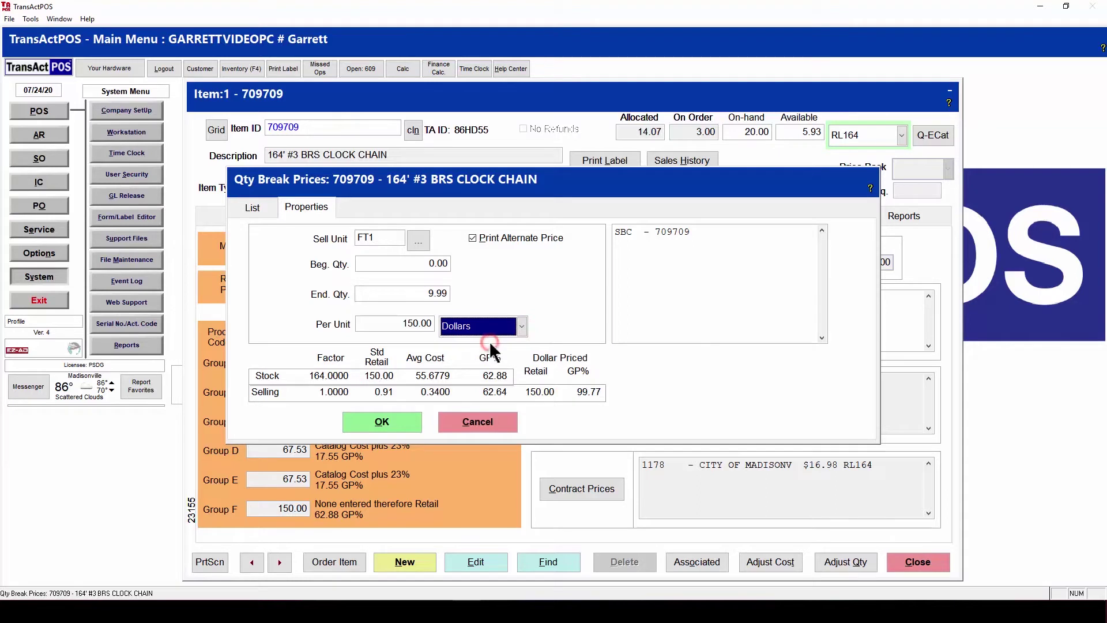
click(405, 324)
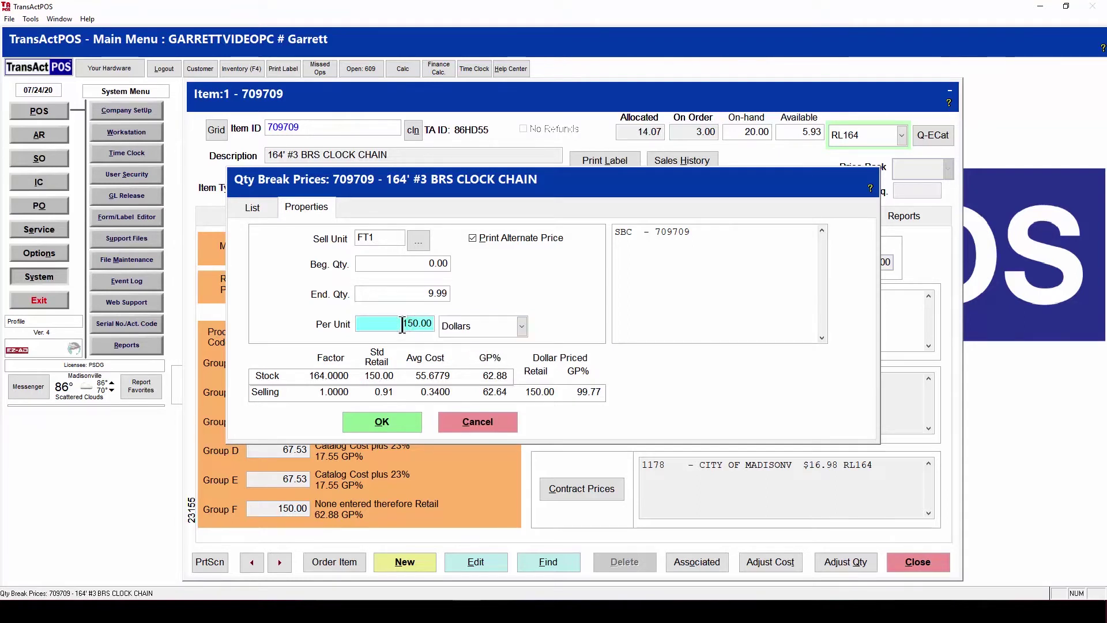
text(1.5)
Step: Set the FT1 quantity break's per-unit price to 150 as Percent Of retail and save it
click(521, 327)
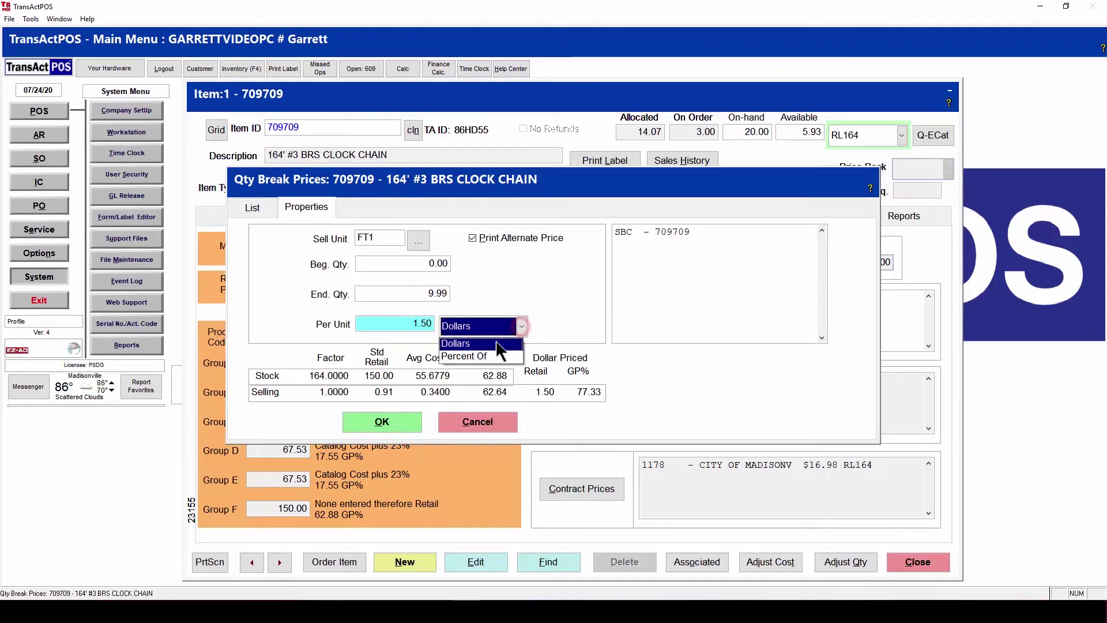
click(479, 356)
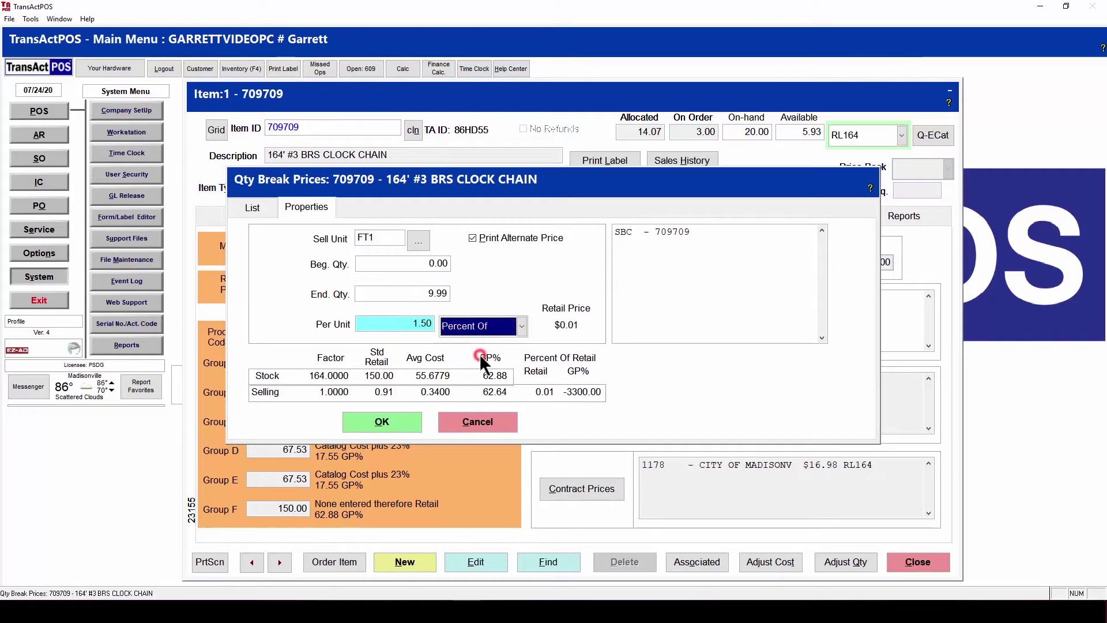
click(406, 324)
key(Delete)
text(50)
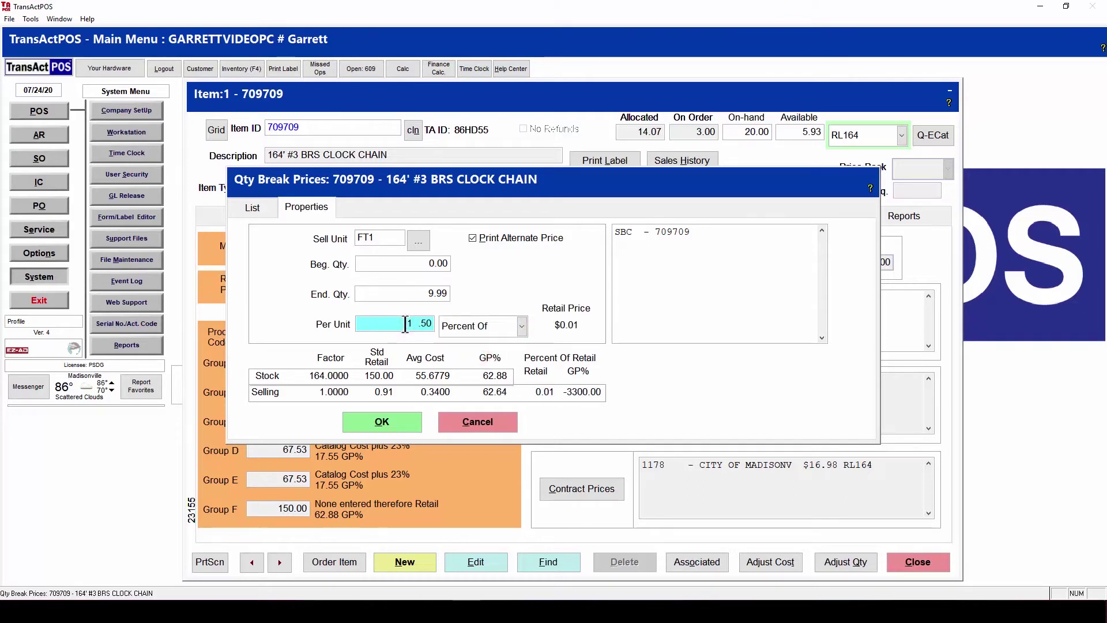
key(Tab)
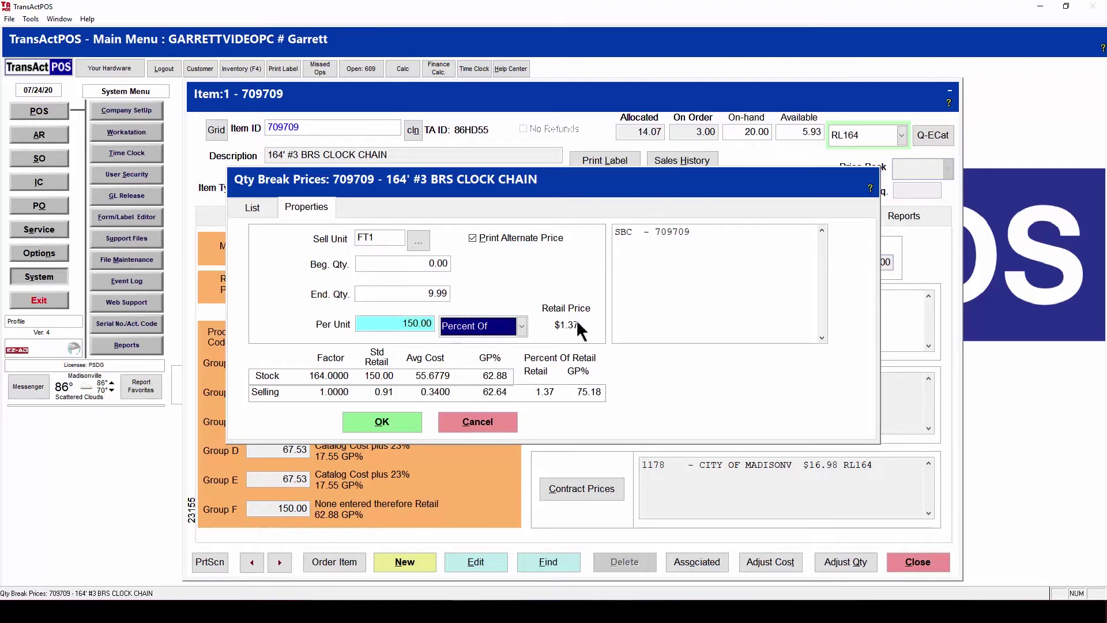
click(397, 421)
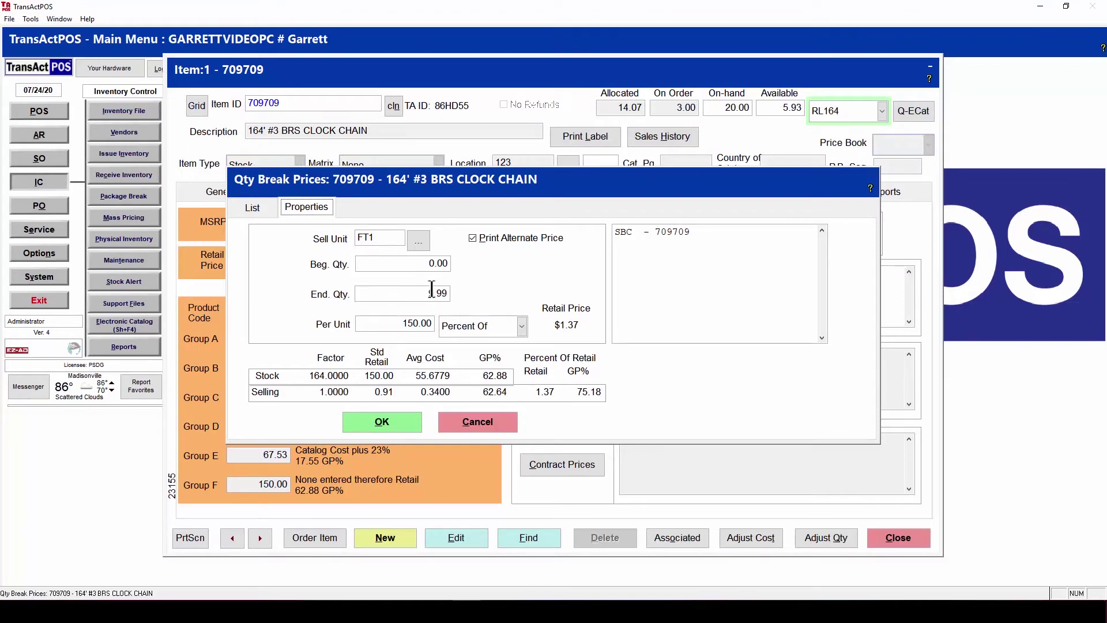
click(390, 427)
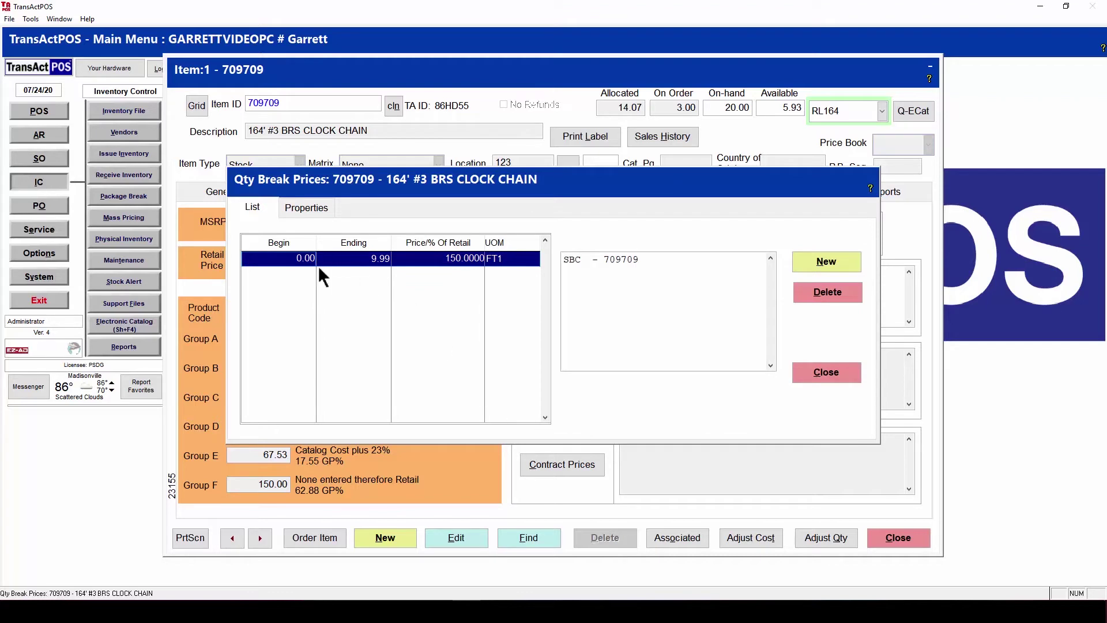
Step: Create a new quantity break price for the item with FT1 (foot) as its sell unit
click(826, 263)
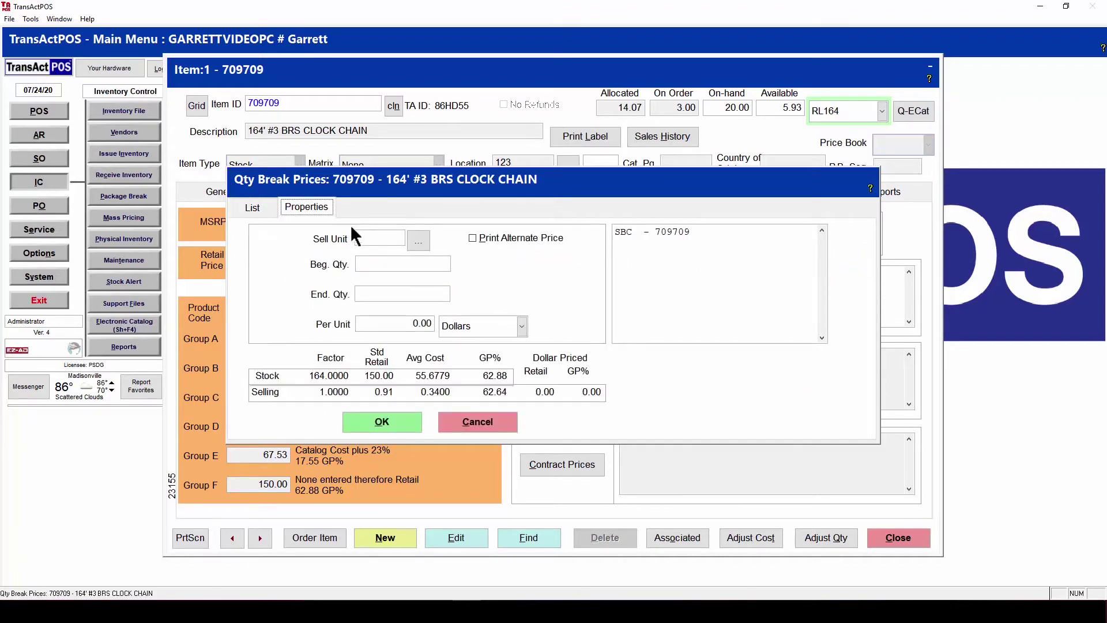
click(419, 246)
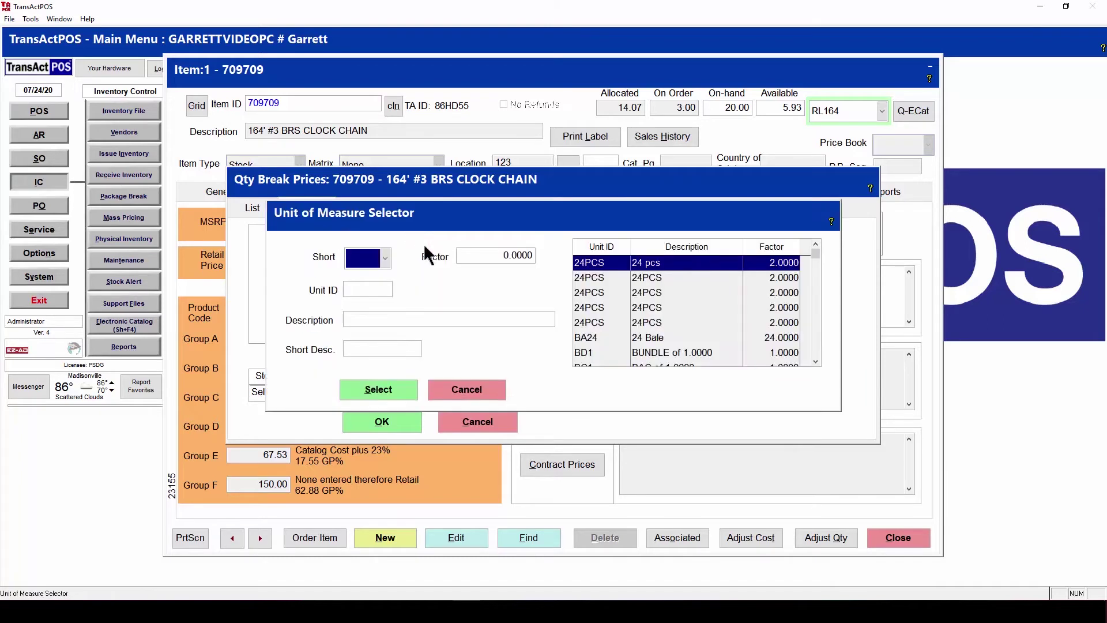
click(385, 257)
drag(428, 298, 428, 303)
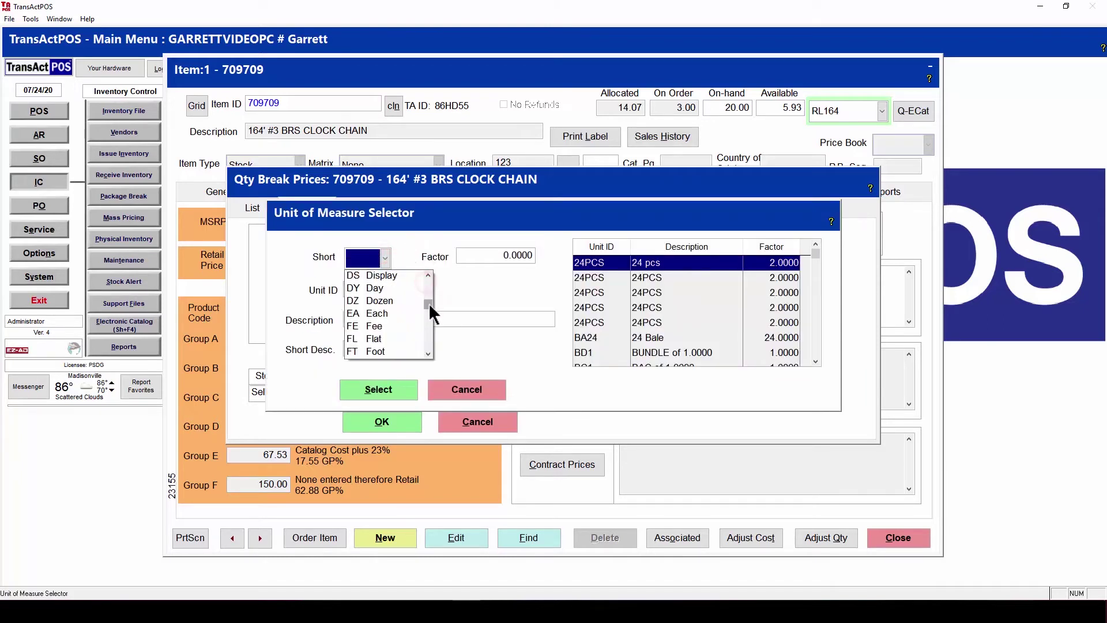
click(371, 350)
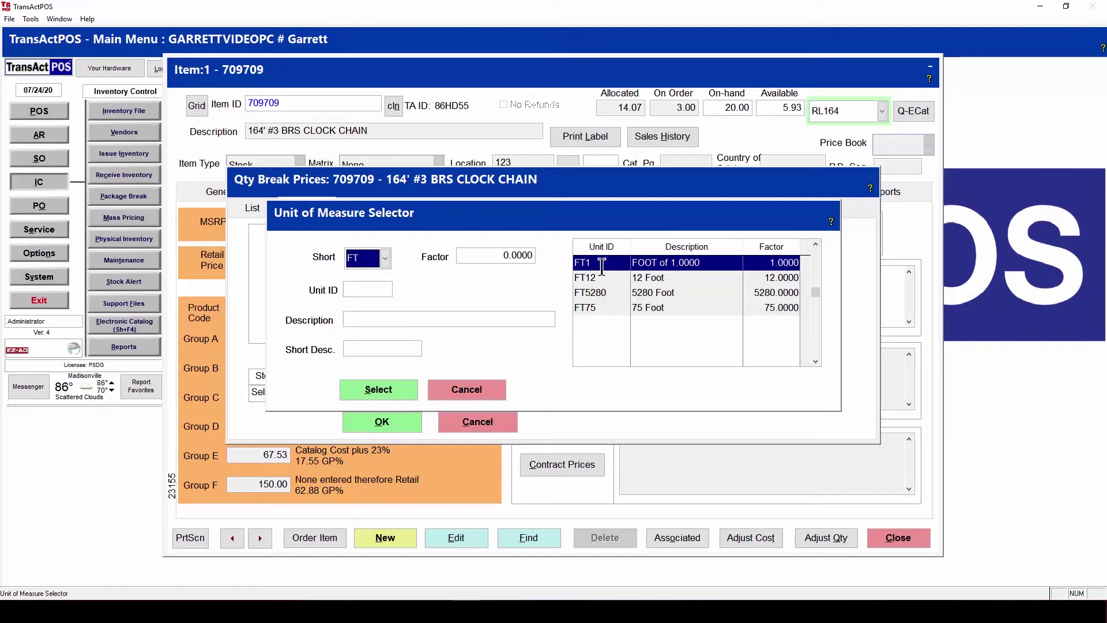
click(381, 391)
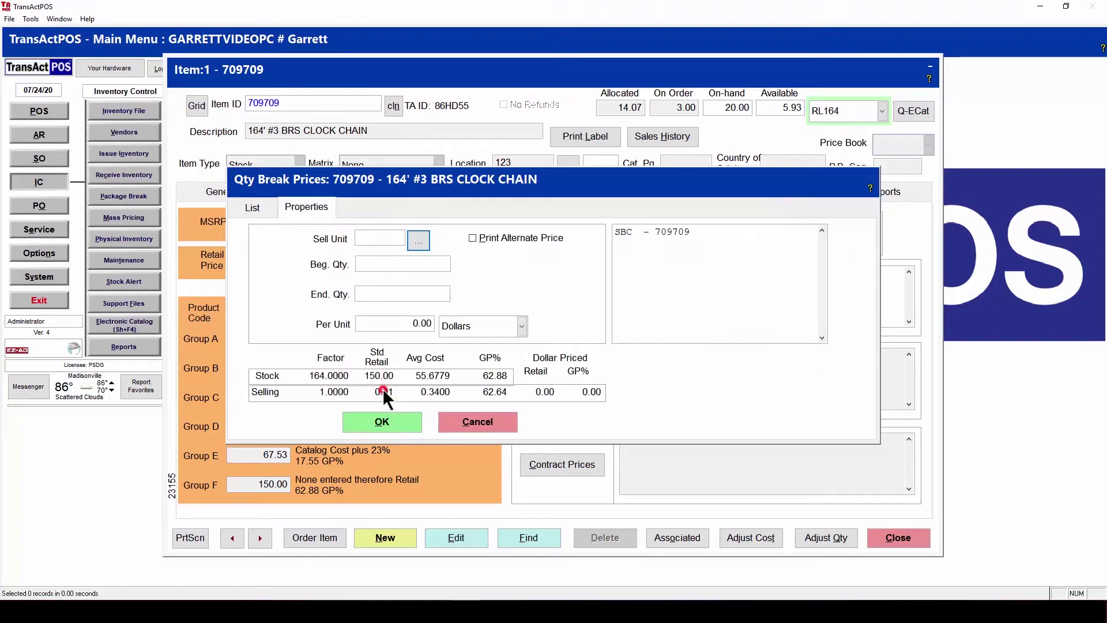
Step: Set the new quantity break's range from 10 to 1000
click(359, 265)
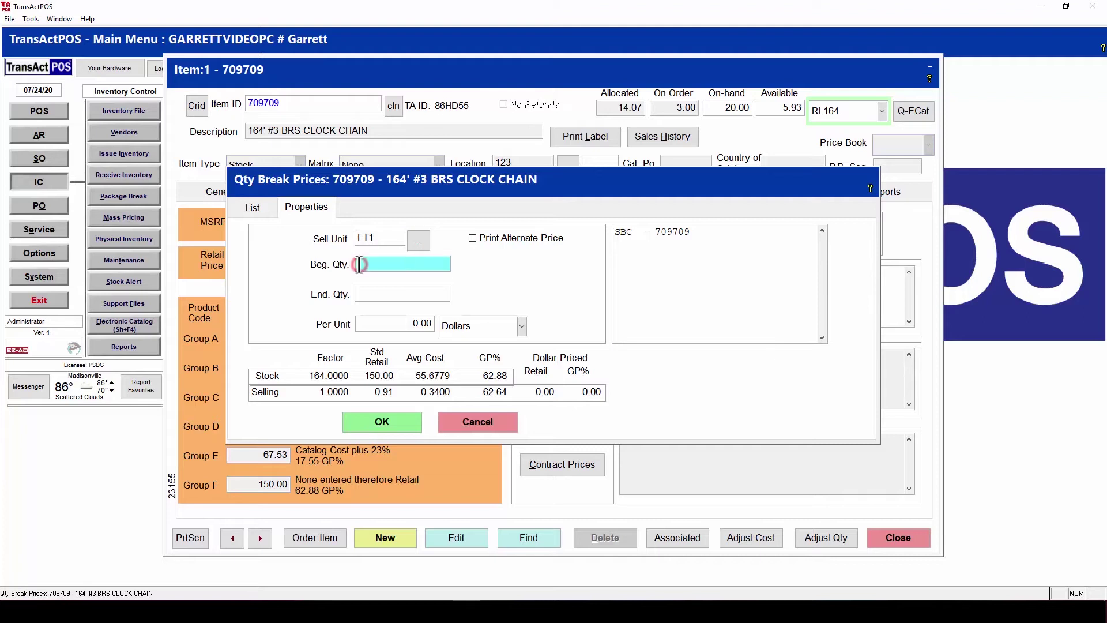
click(399, 293)
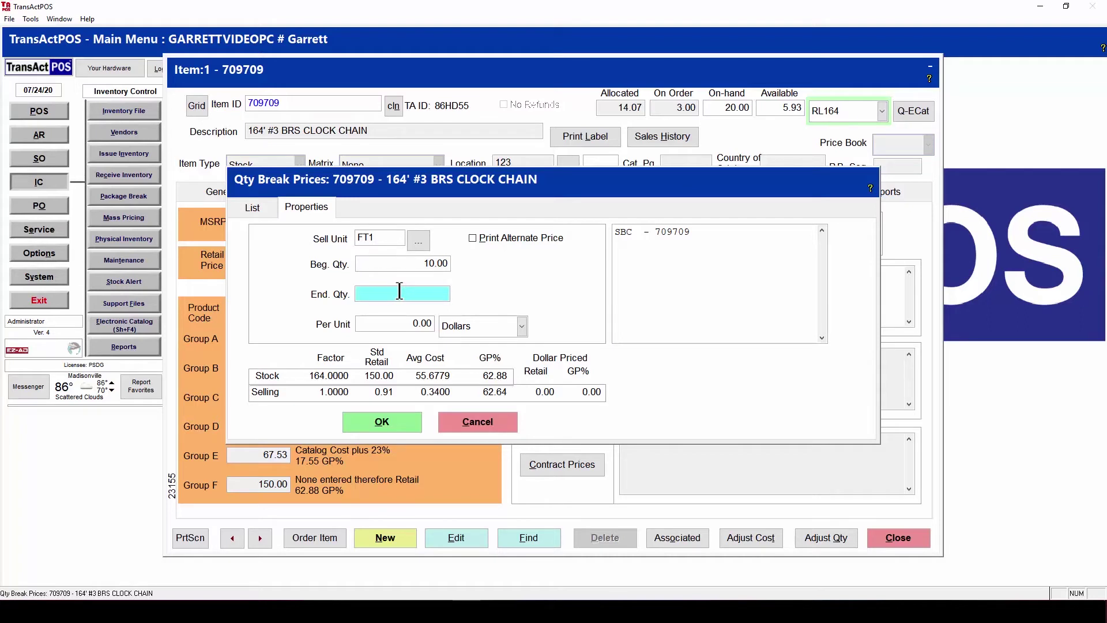
text(1000)
Step: Price the new quantity break at 115 Percent Of retail, save it and close the quantity break list
click(512, 325)
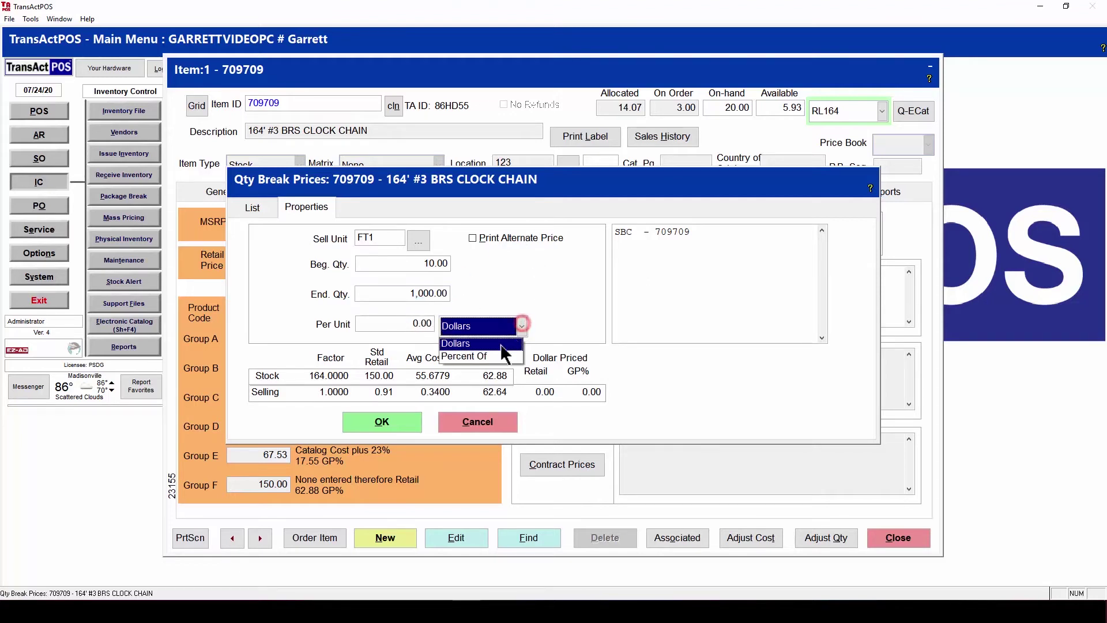
click(496, 353)
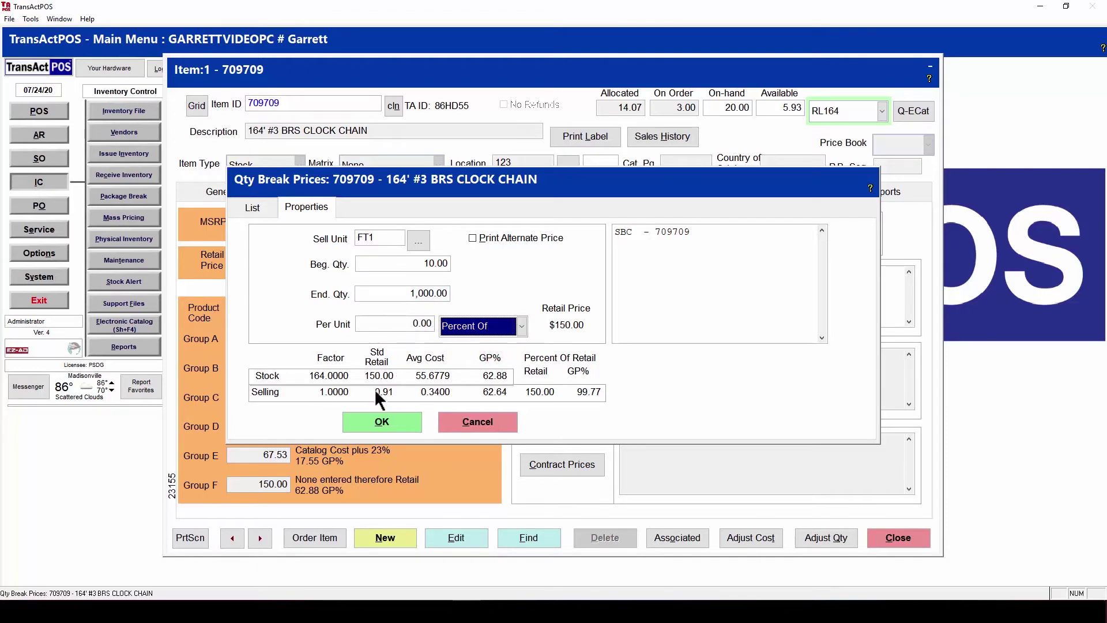
click(402, 325)
text(11)
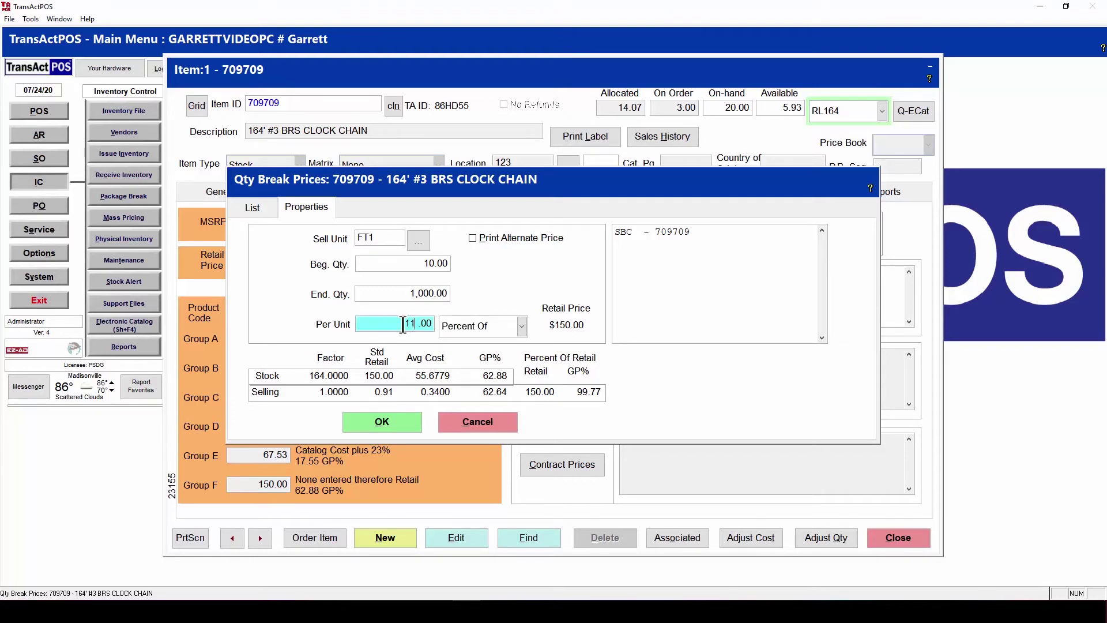
text(5)
click(406, 290)
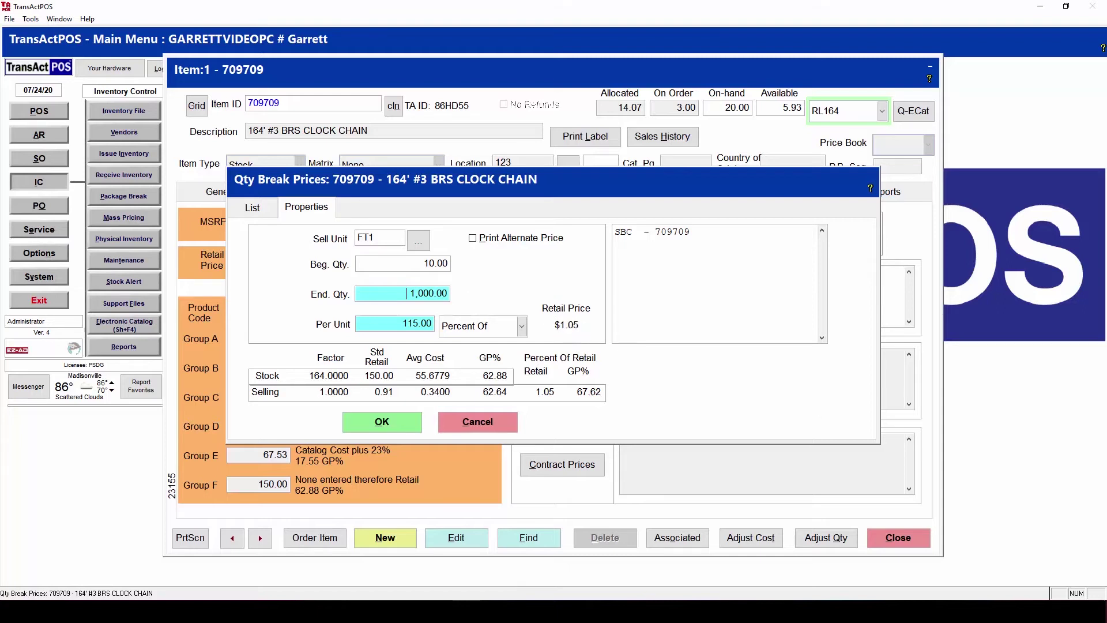
click(390, 423)
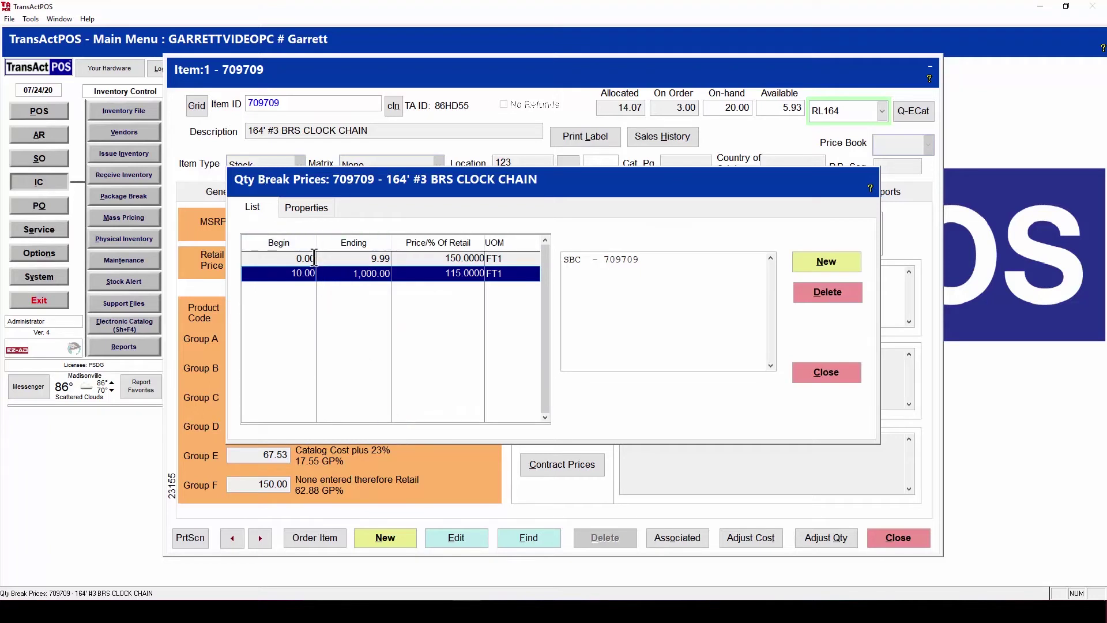
click(818, 373)
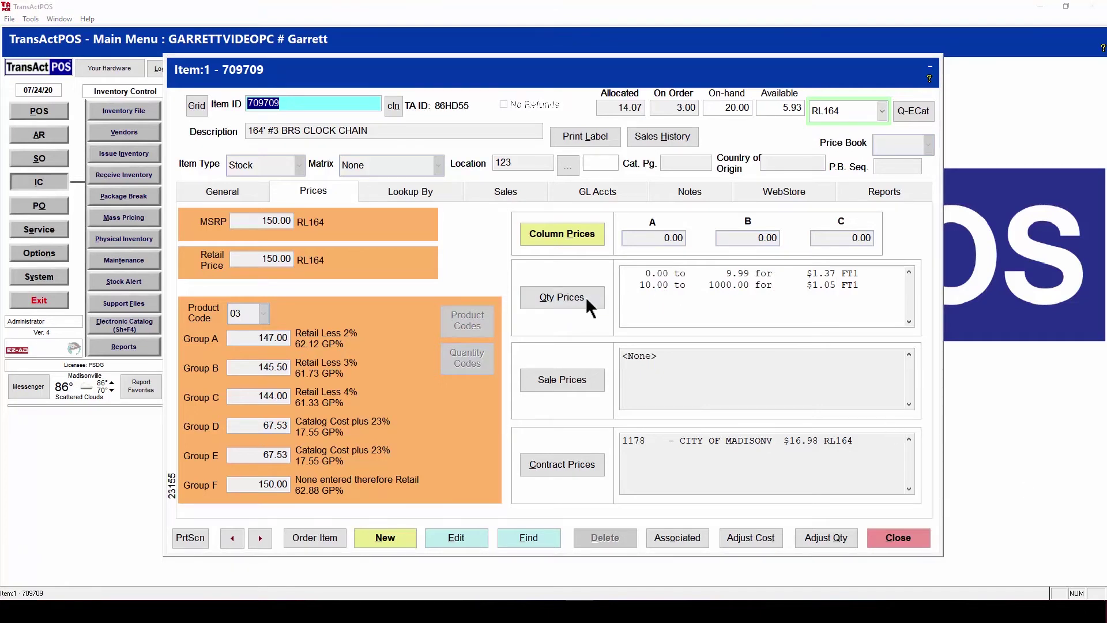
Step: Check the Print Alternate Price option of the 0 to 9.99 quantity break, then return to the item record
click(566, 293)
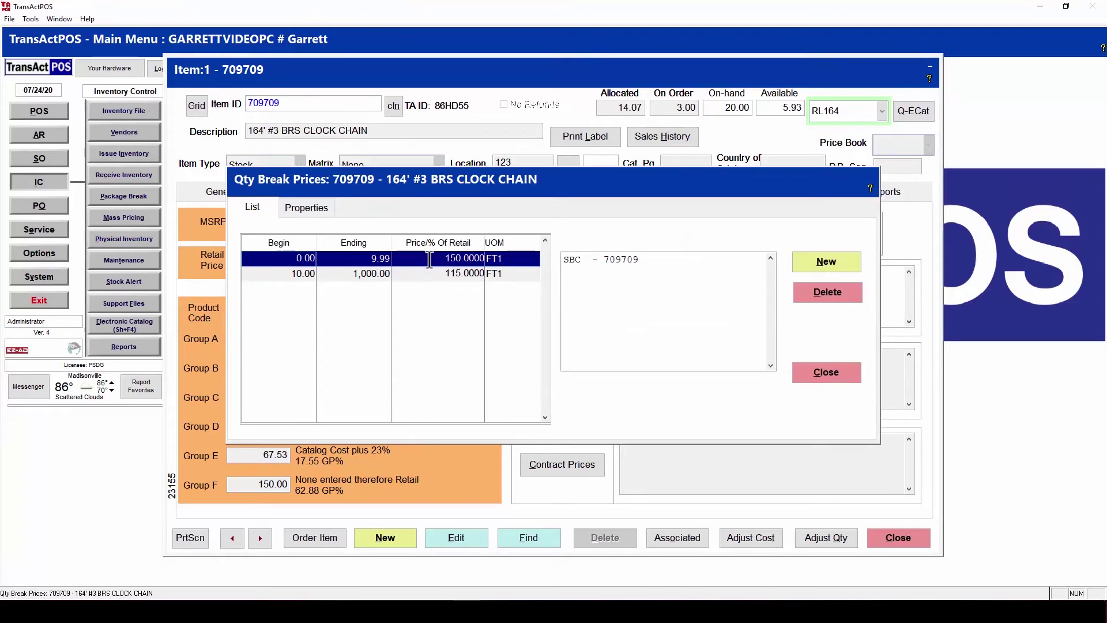
click(305, 208)
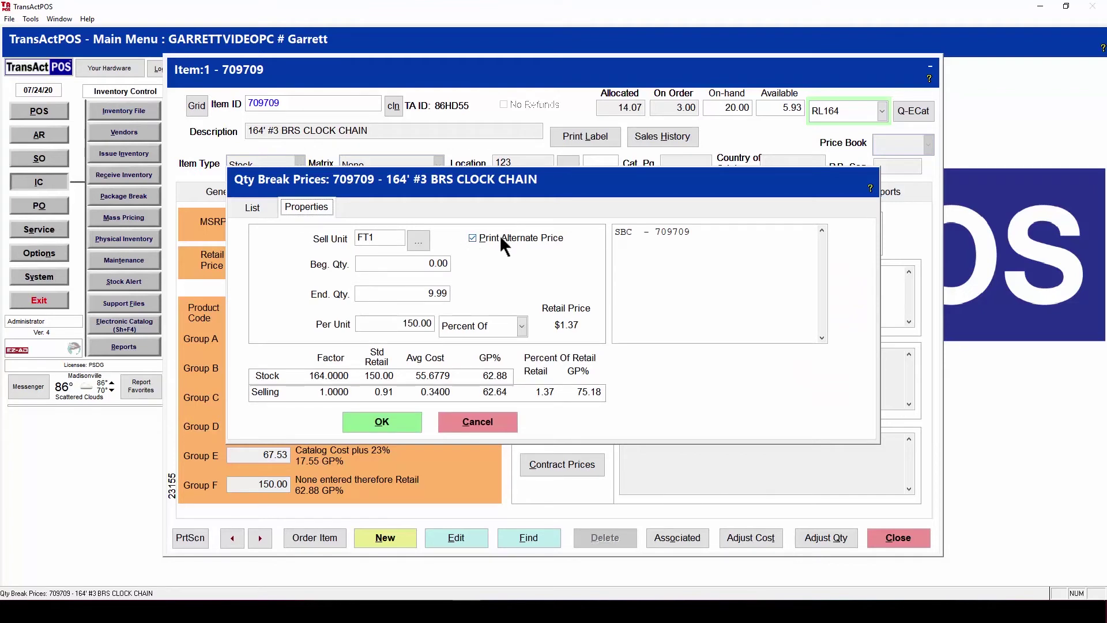
click(383, 421)
key(Escape)
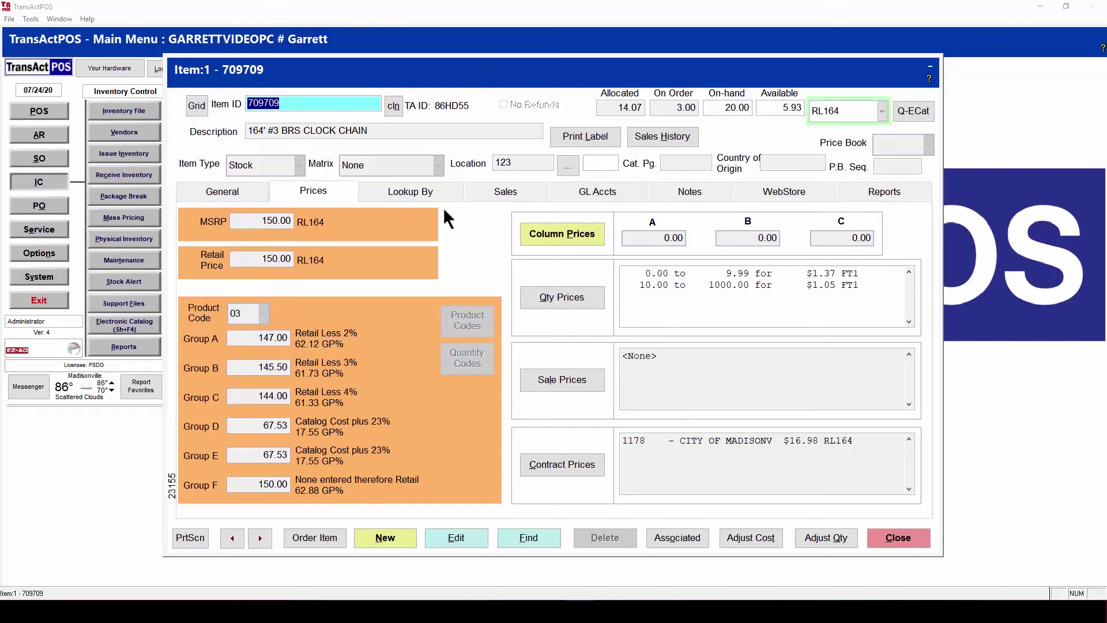
Step: Turn on No Price for the item's stock unit, save the record and close it
click(225, 192)
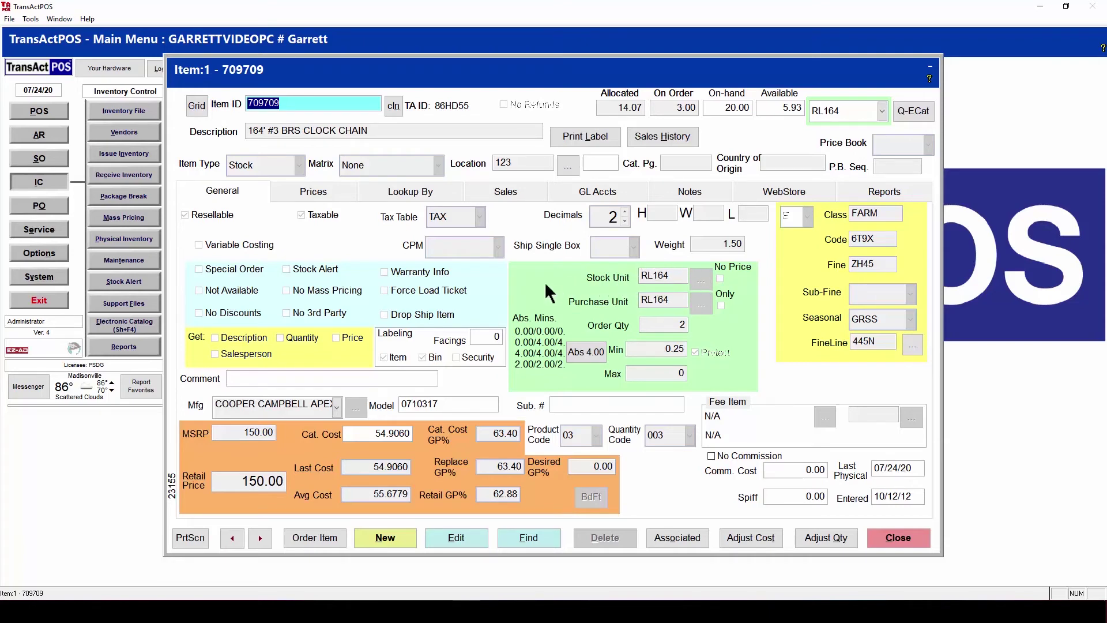
click(323, 189)
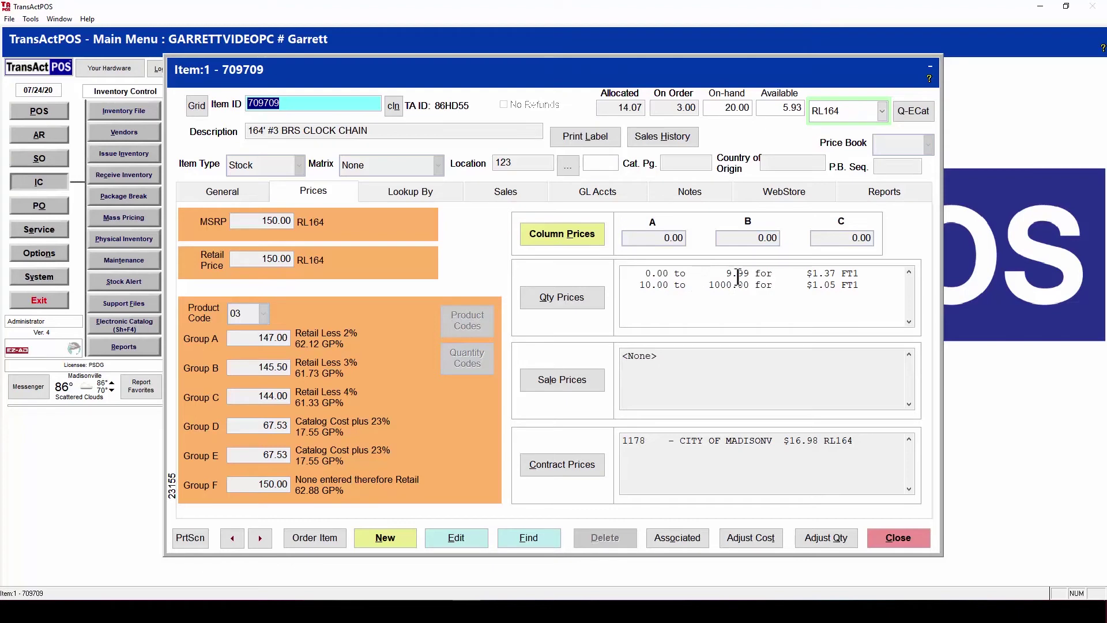
click(220, 192)
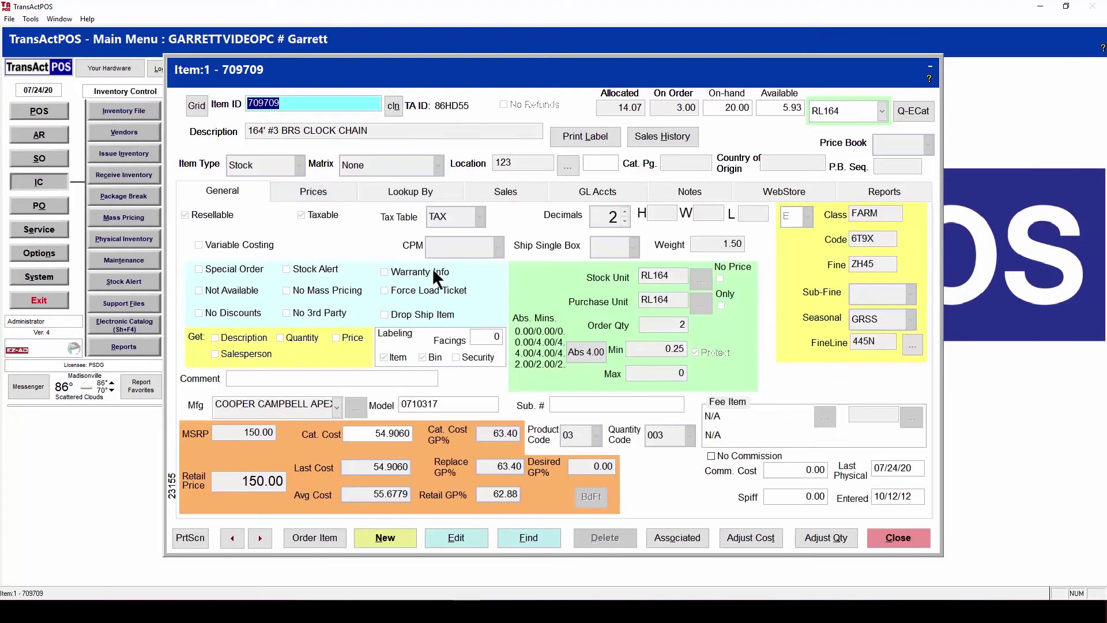
click(483, 538)
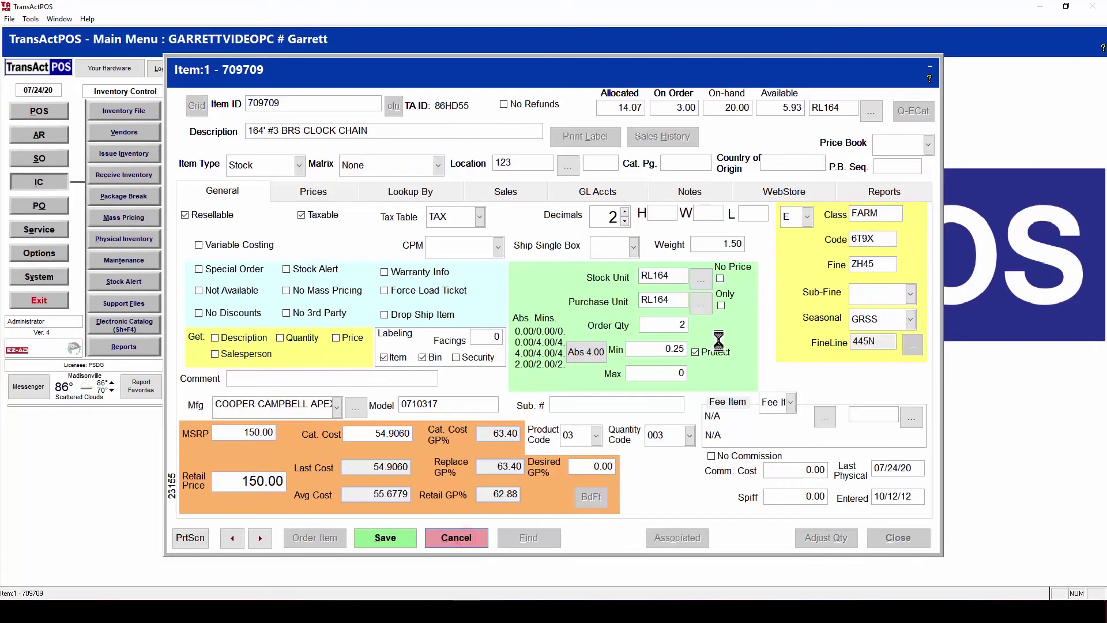
click(720, 278)
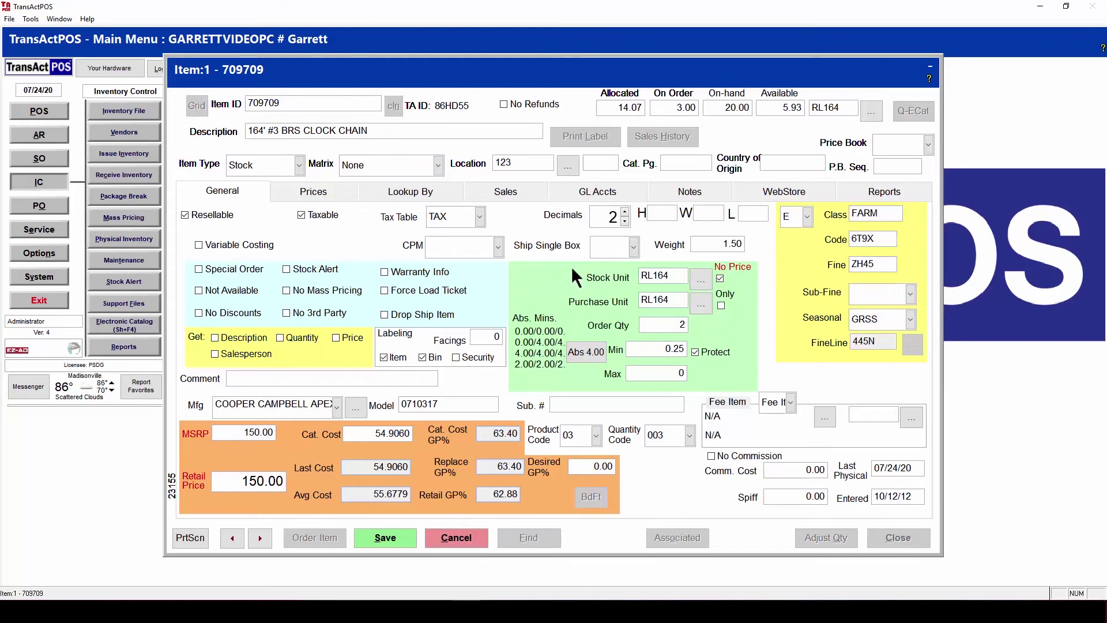
click(386, 538)
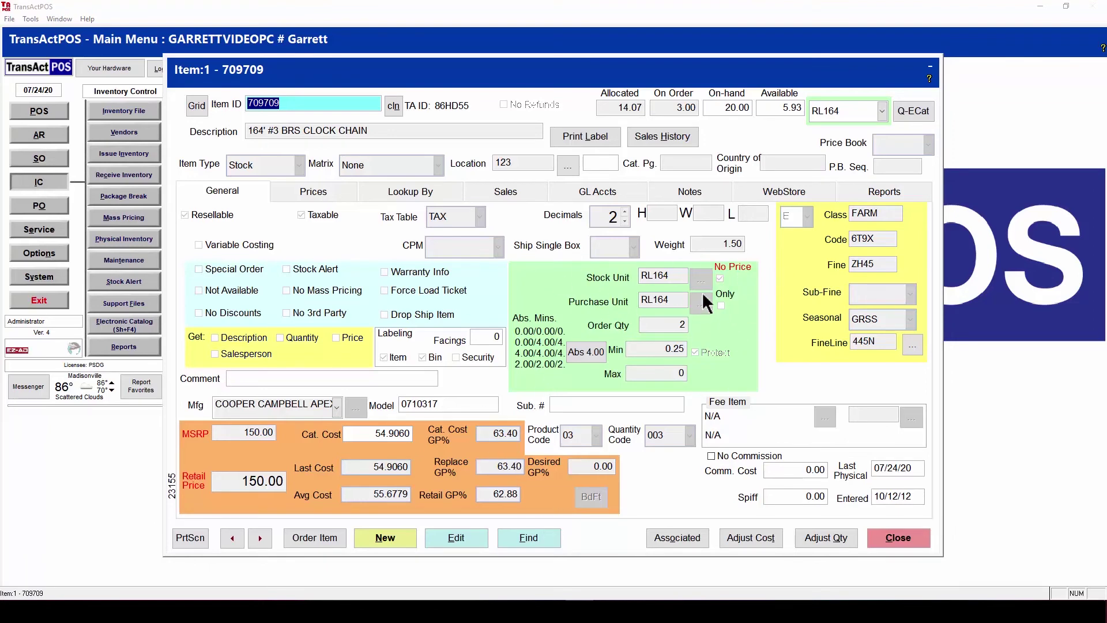
click(887, 534)
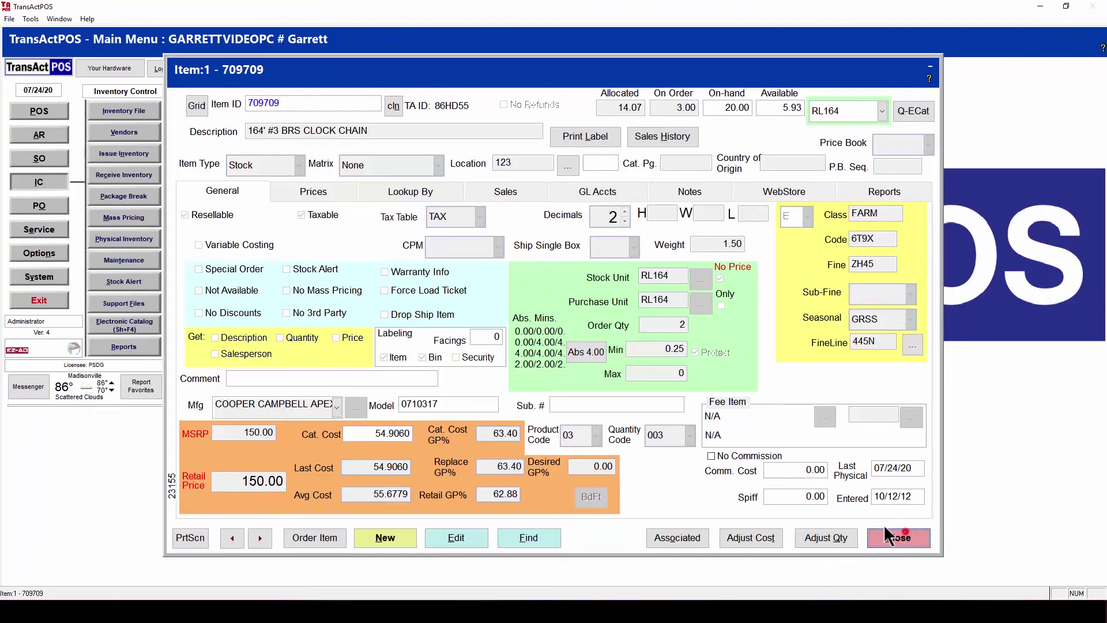
Step: Log in to the point of sale, start a sale for a cash customer and add item 709709
click(46, 111)
click(109, 114)
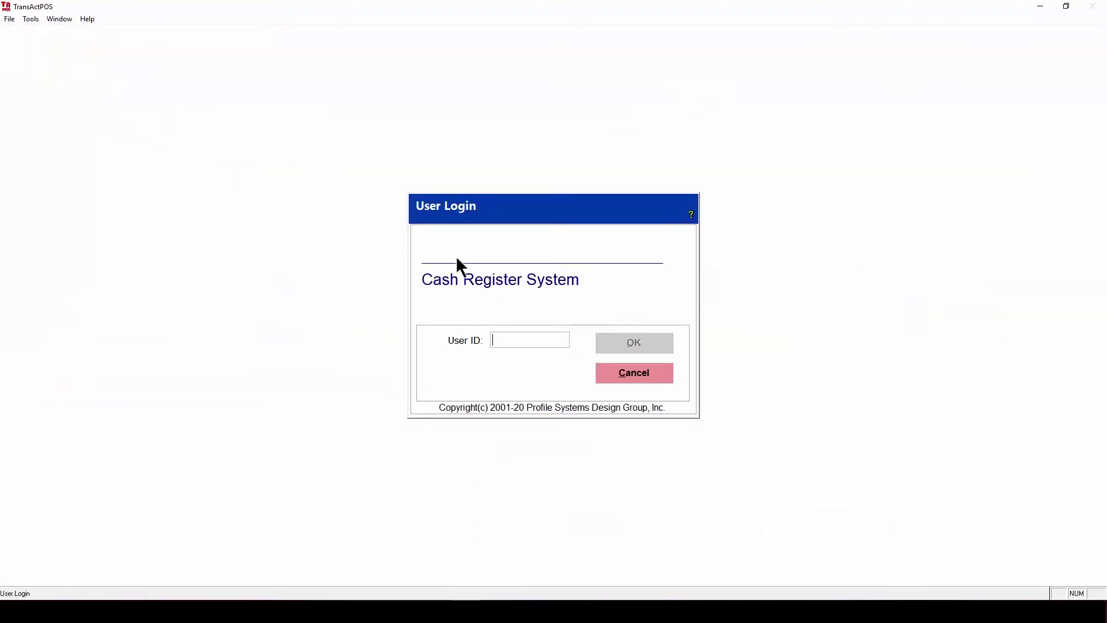
key(Return)
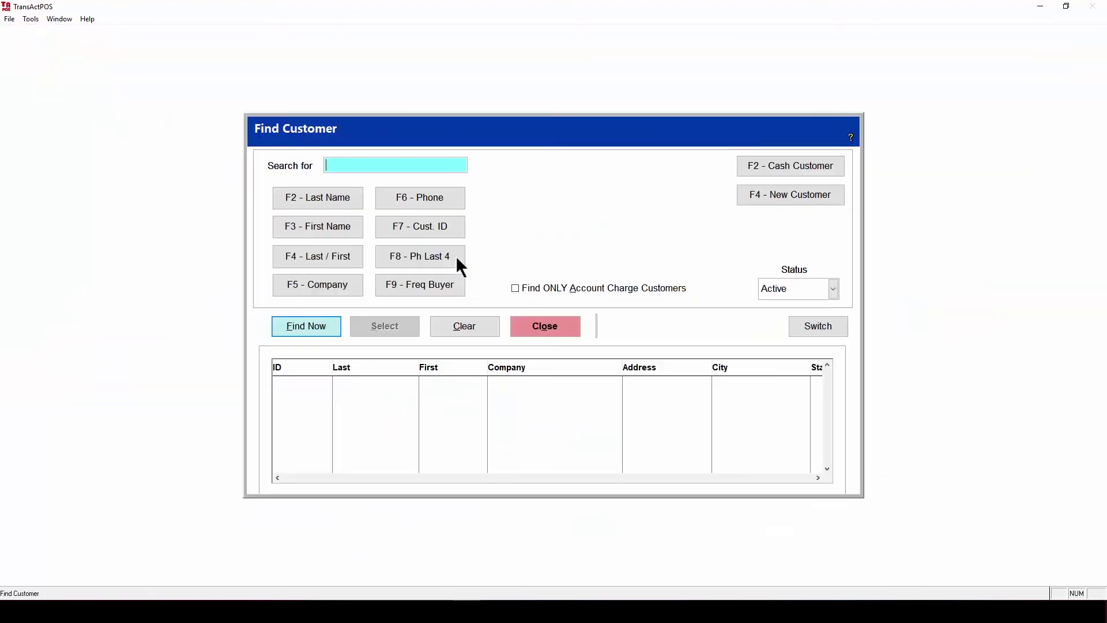
click(782, 161)
text(7)
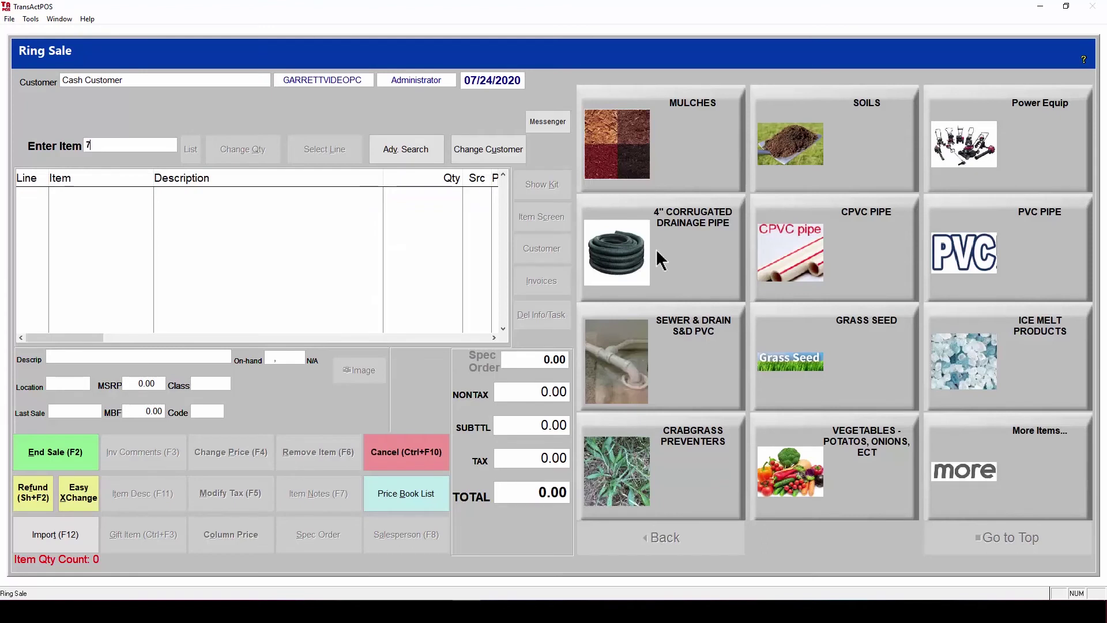
text(09709)
key(Return)
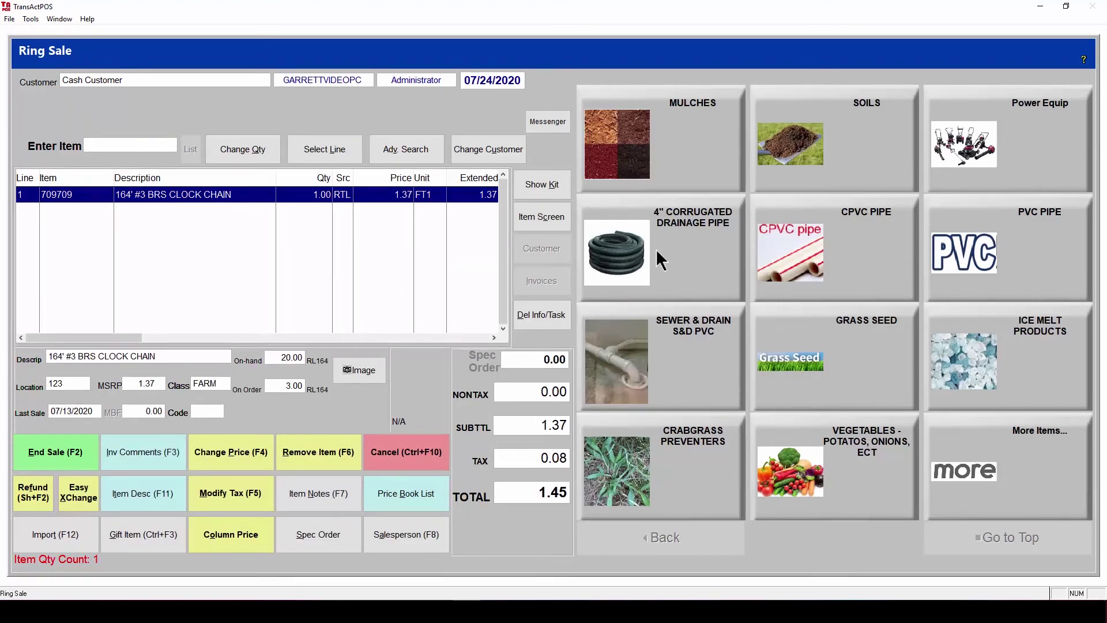
Step: Change the clock chain line's quantity to 5 and then to 15 to test the quantity break pricing
text(*5)
key(Return)
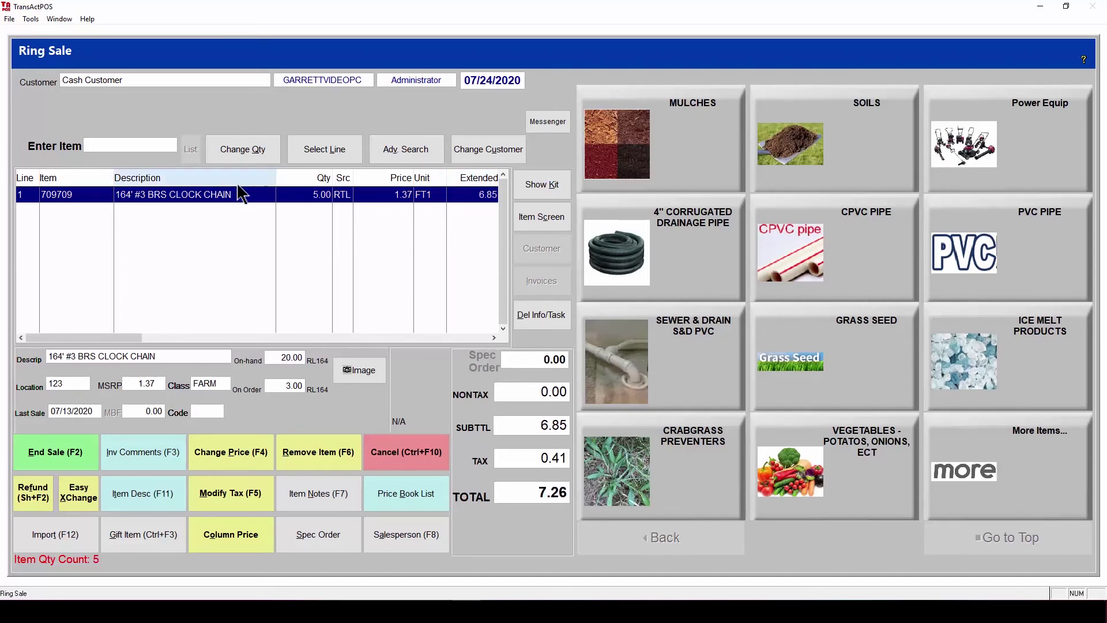
text(*15)
key(Return)
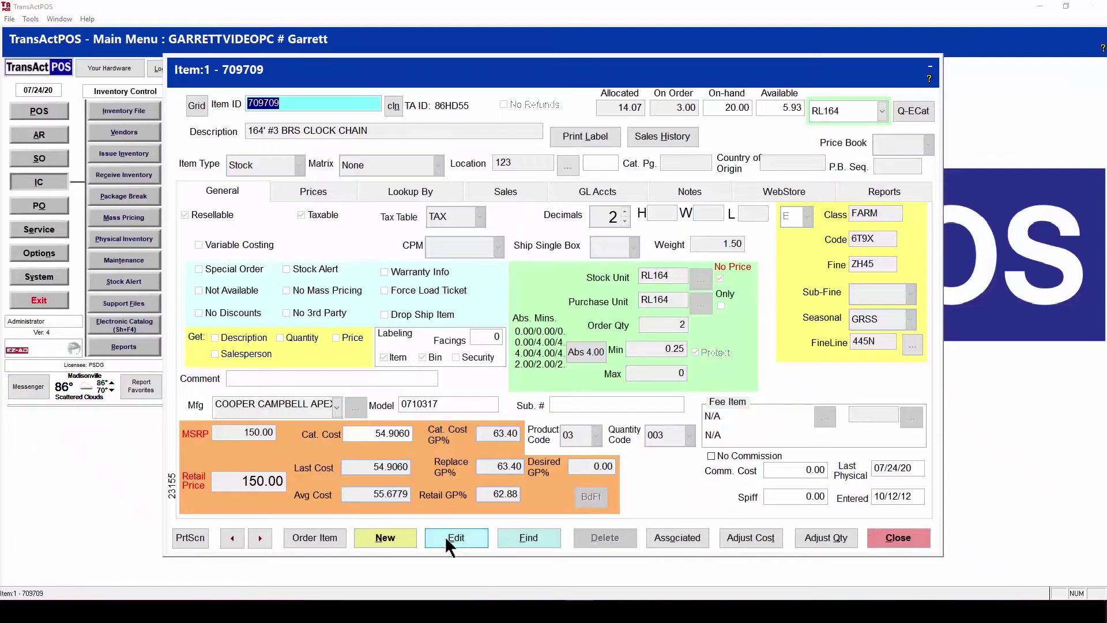
Step: Turn off No Price for the clock chain's stock unit, save the item record and close it
click(445, 536)
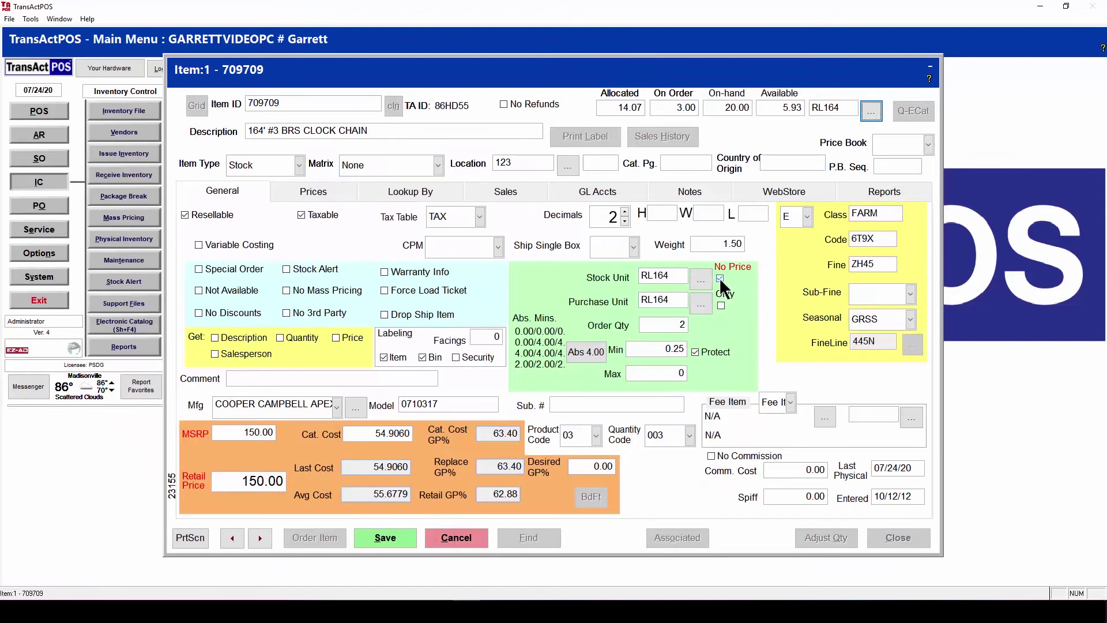
click(385, 537)
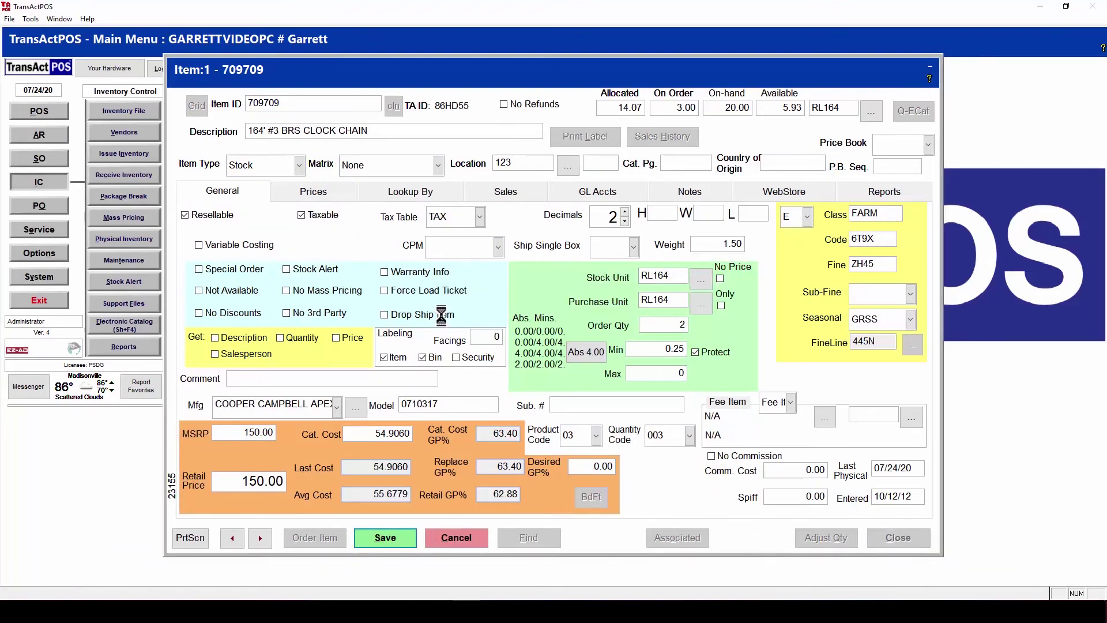
click(901, 536)
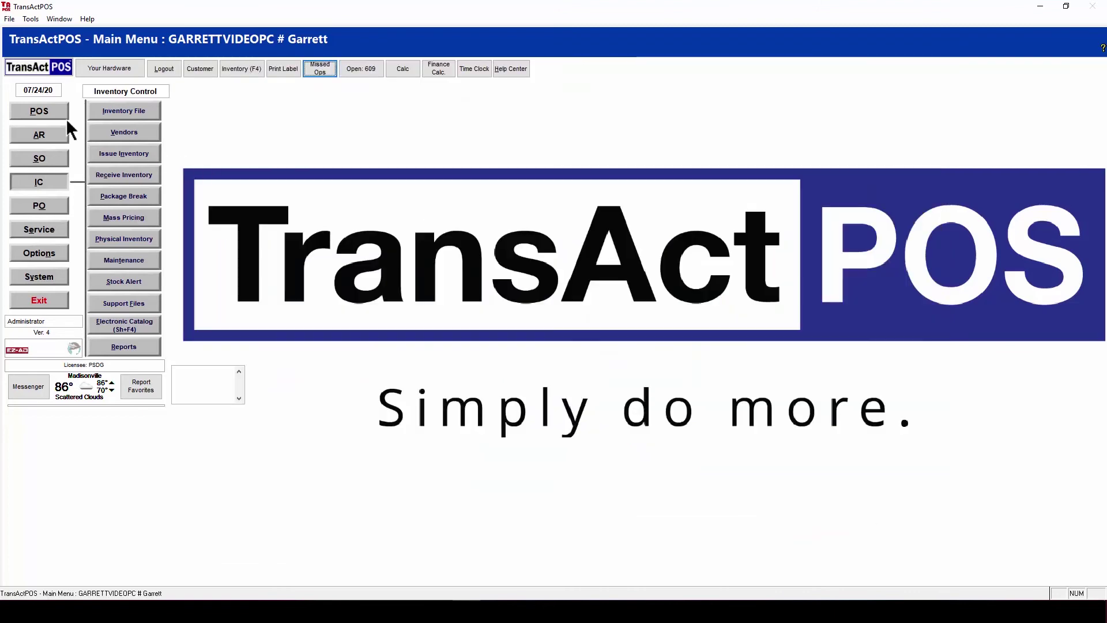
Step: Start another cash customer sale and enter item 709709 to bring up its selling unit choices
click(40, 111)
click(106, 114)
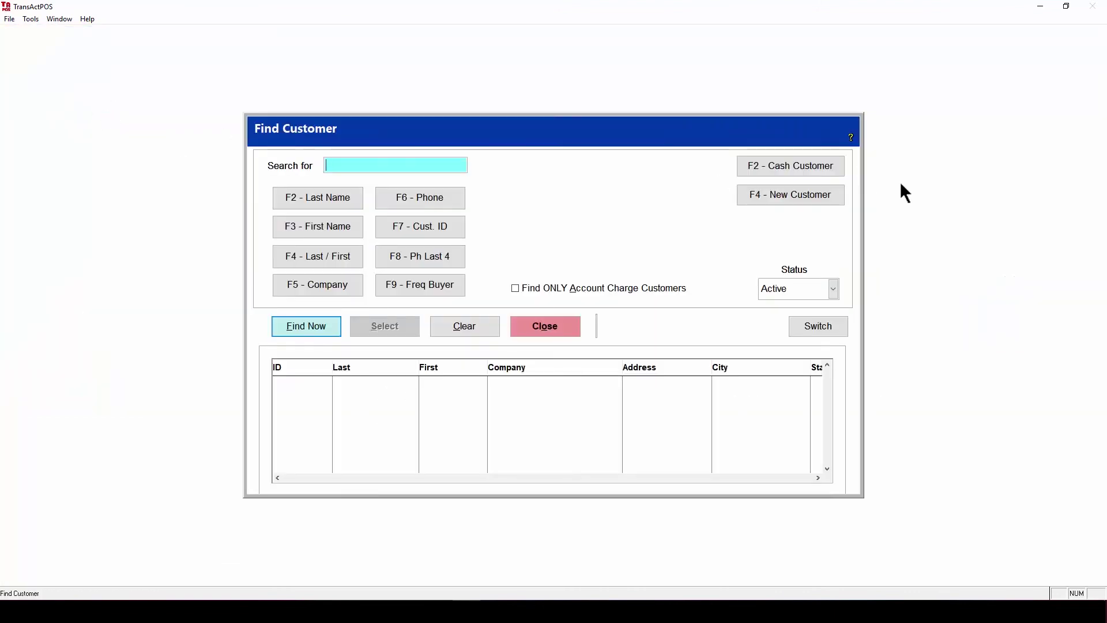
click(801, 167)
text(70970)
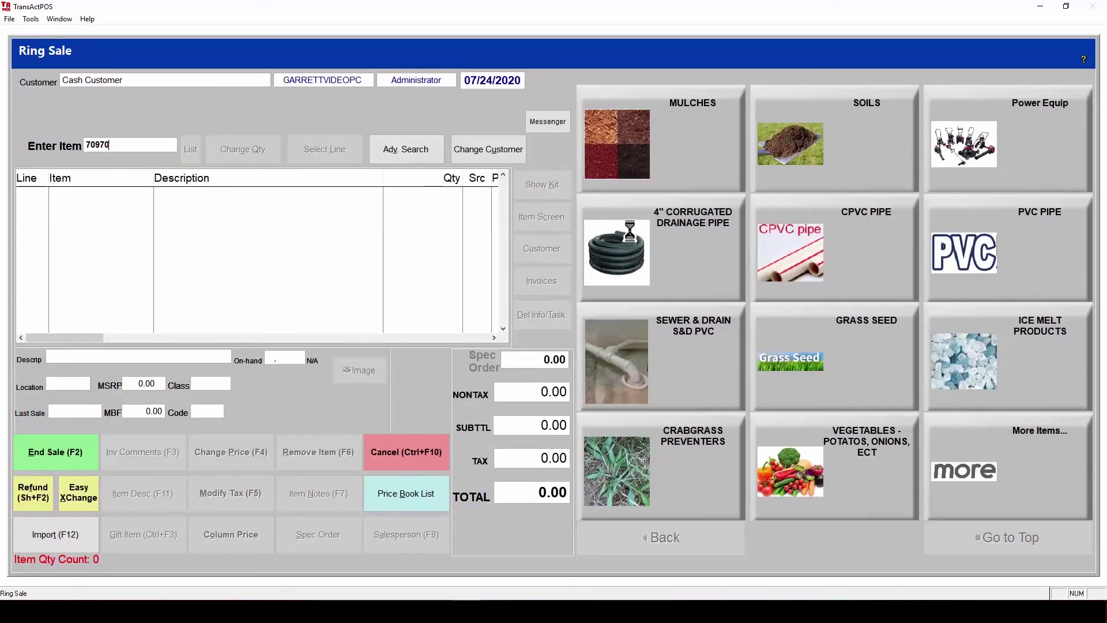
text(9)
key(Return)
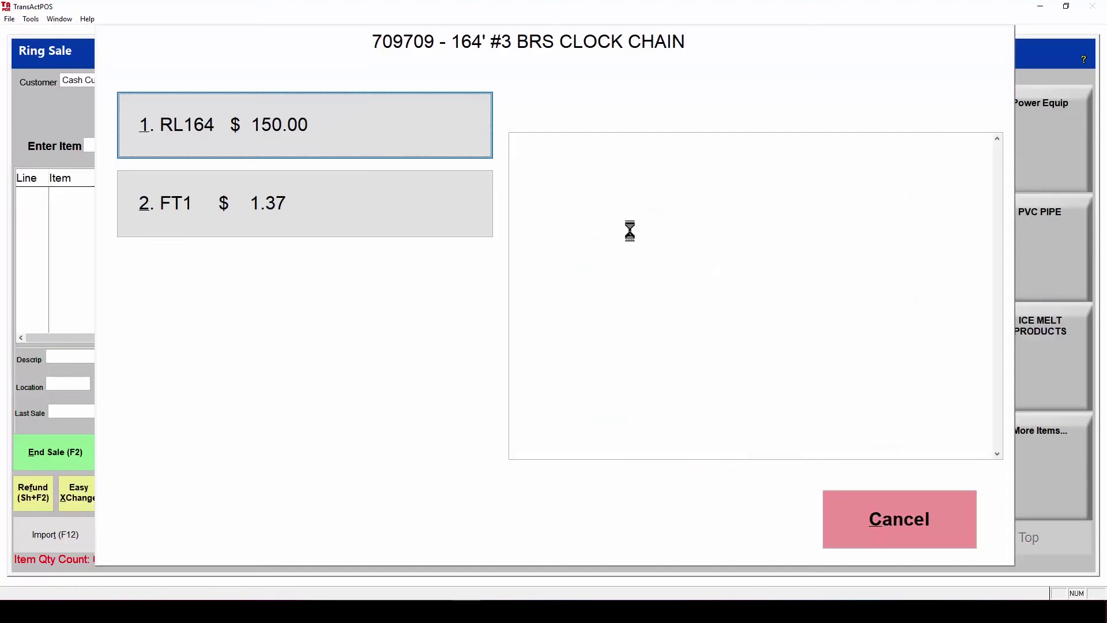
Step: Compare the prices and quantity breaks offered for the clock chain's FT1 and RL164 selling units
click(340, 211)
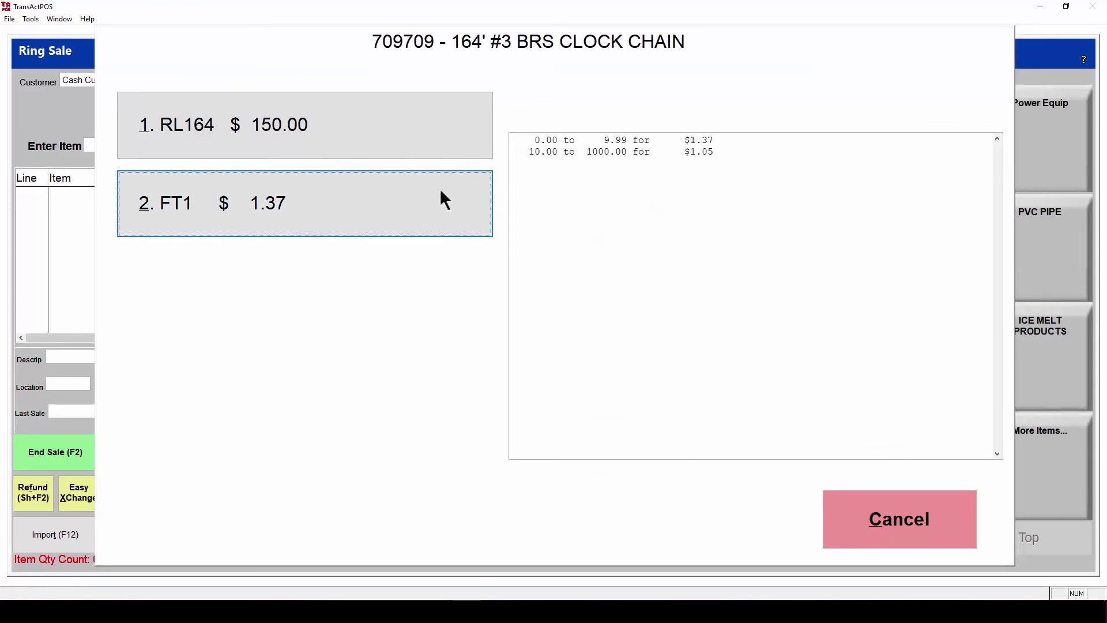
click(334, 129)
click(474, 215)
double_click(410, 133)
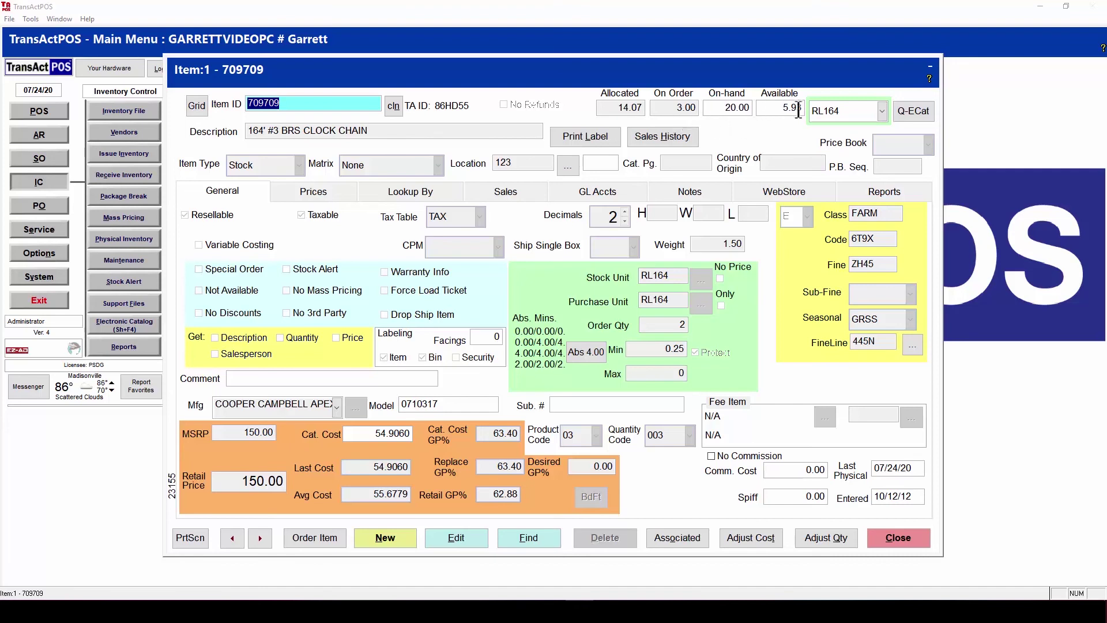
Step: Switch the item record's quantity display between FT1 and RL164 to compare allocated, on-order, on-hand and available stock, ending on RL164
click(881, 110)
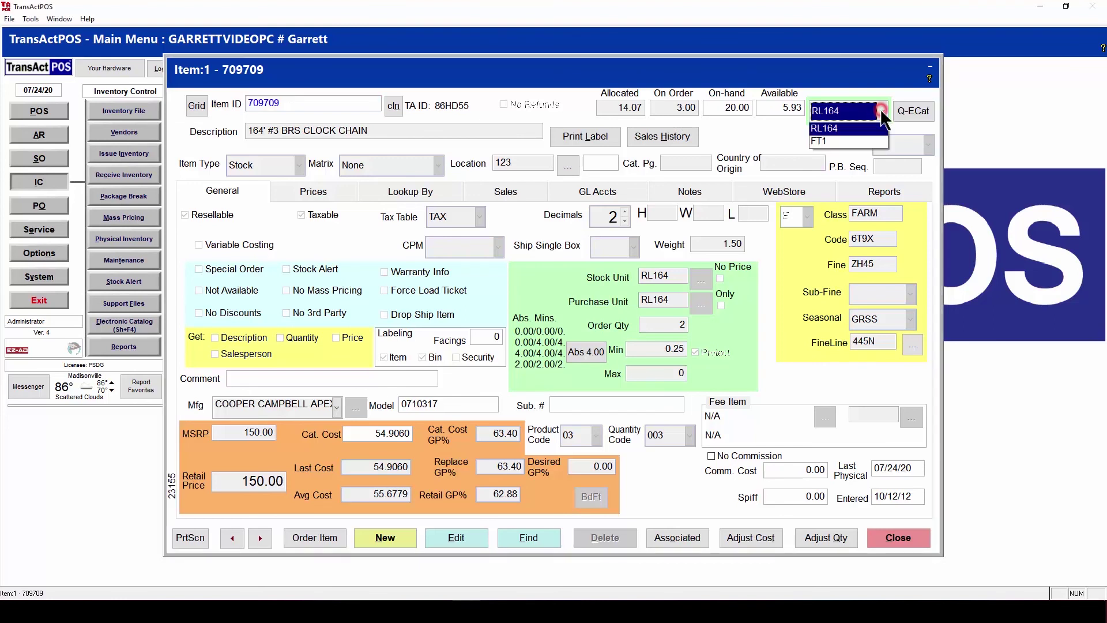
click(827, 141)
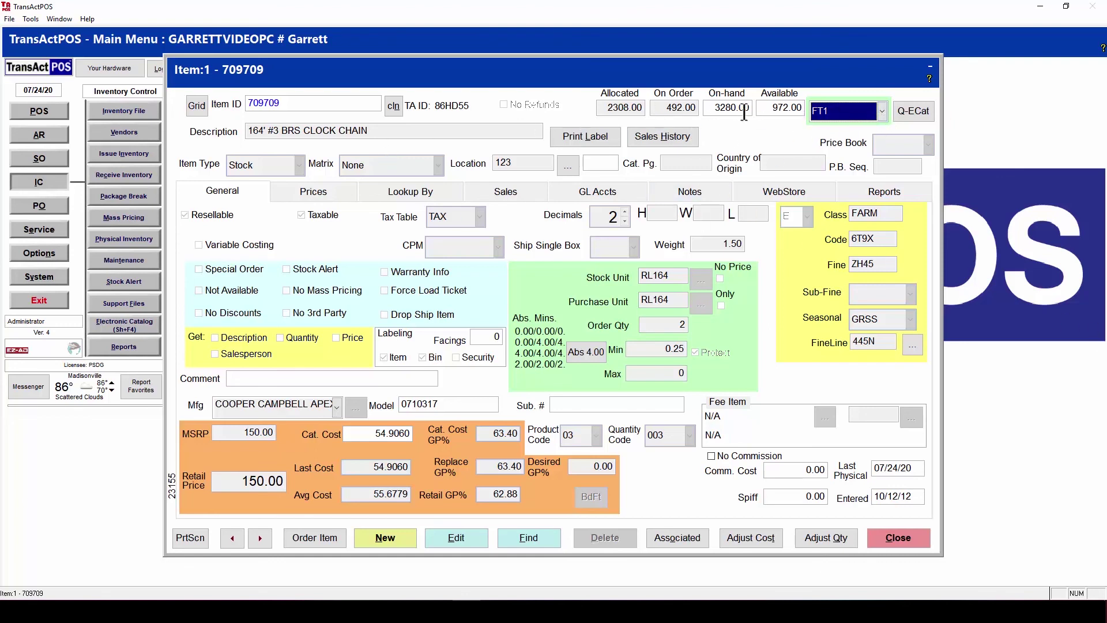
click(881, 111)
click(857, 128)
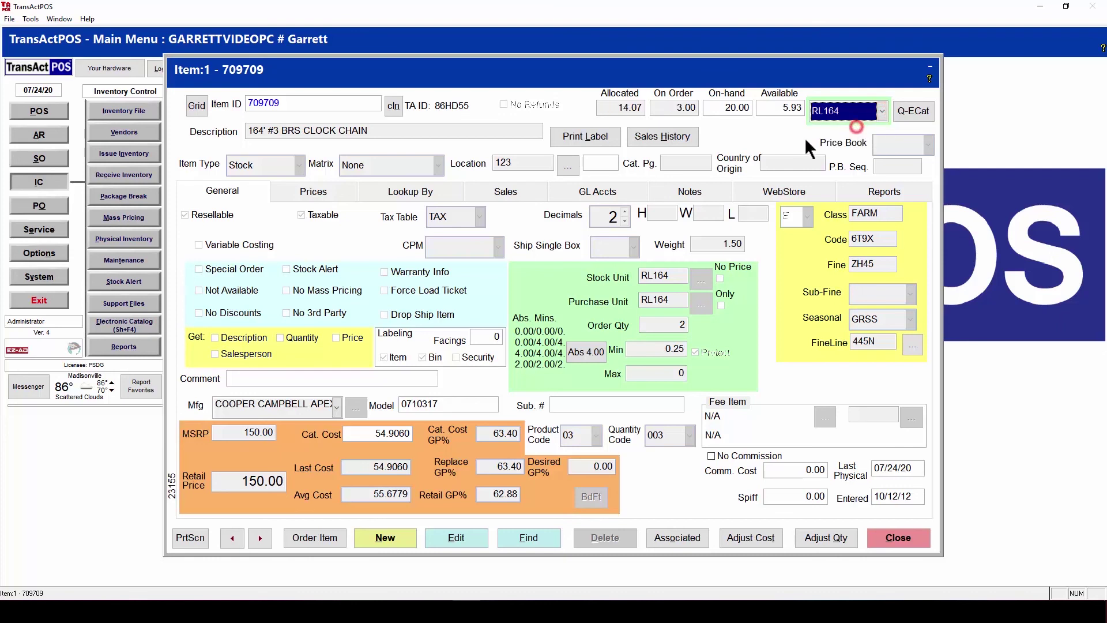
click(882, 114)
click(845, 139)
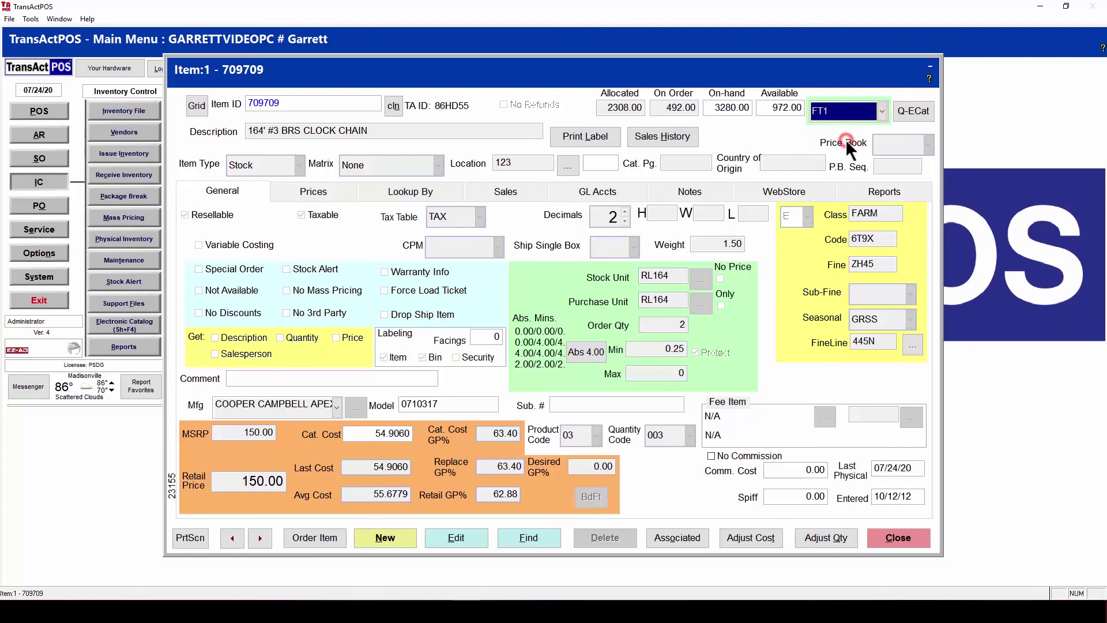
click(880, 110)
click(870, 128)
click(883, 110)
click(883, 109)
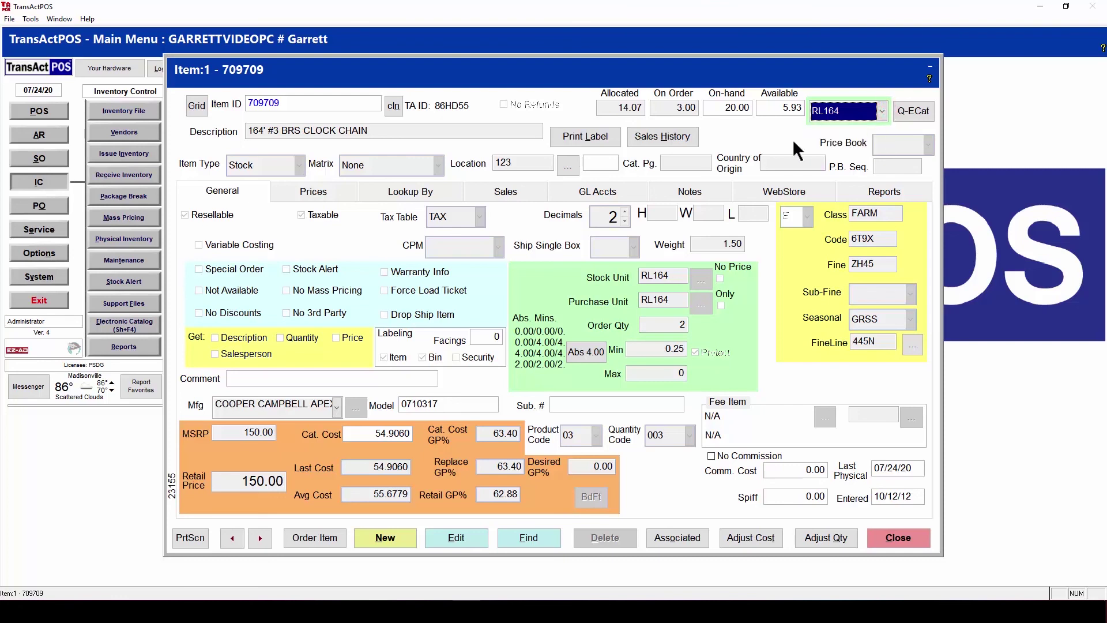